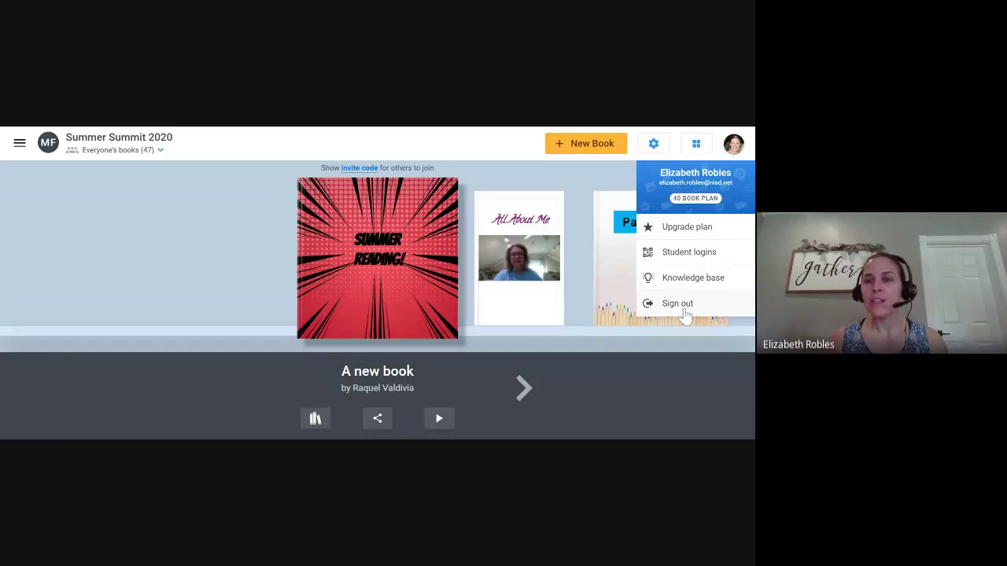
Step: Sign out, then sign back in as a teacher using a Google account
left_click(683, 305)
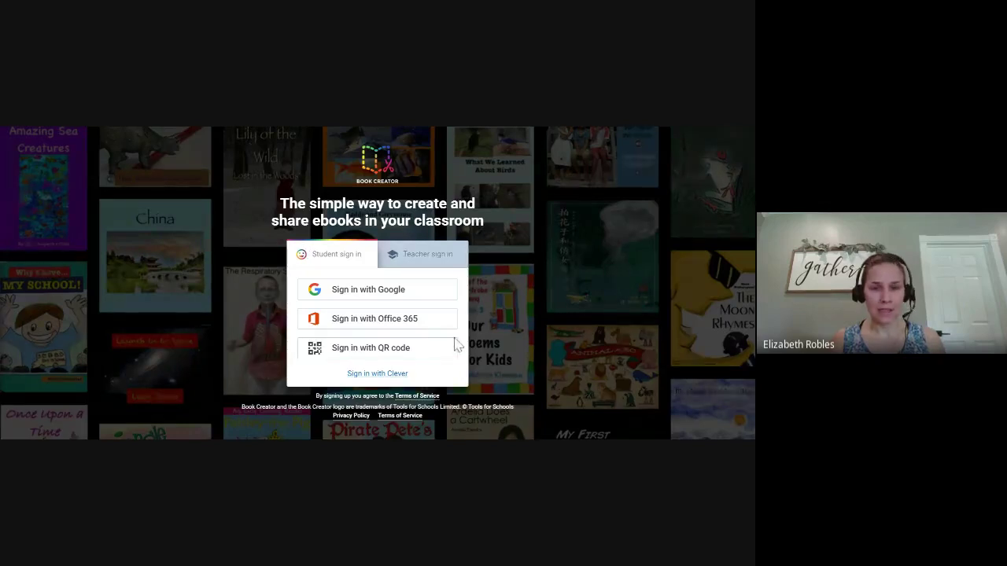
left_click(447, 263)
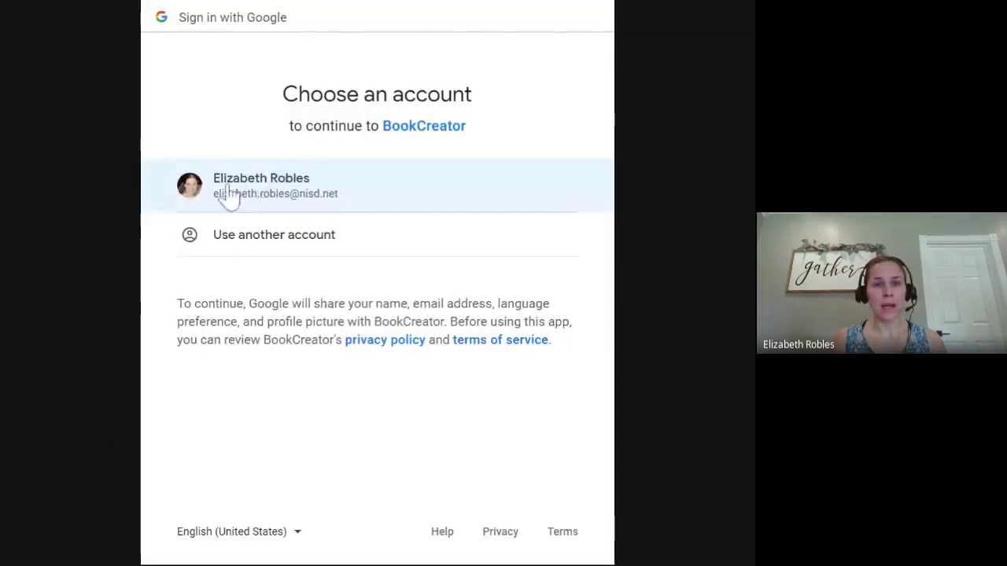
left_click(328, 202)
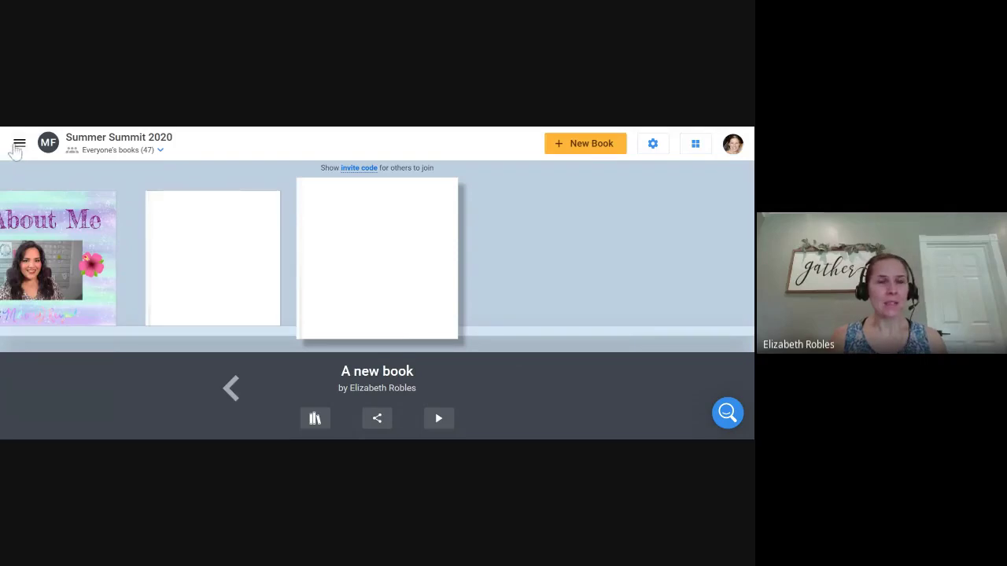
Step: Open the Teacher Dashboard and scroll through My Libraries and Shared with me
left_click(18, 147)
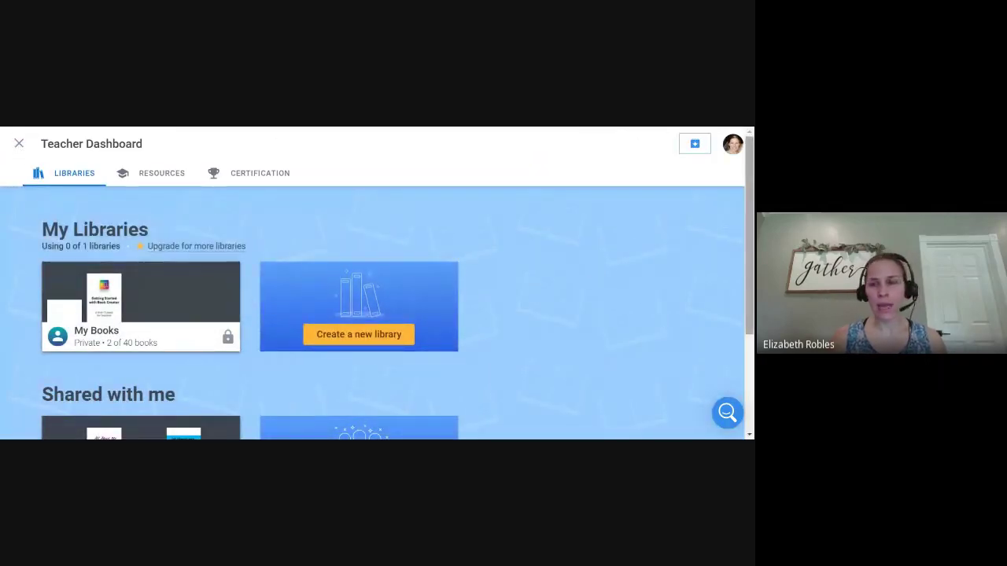
scroll(752, 211, "down", 2)
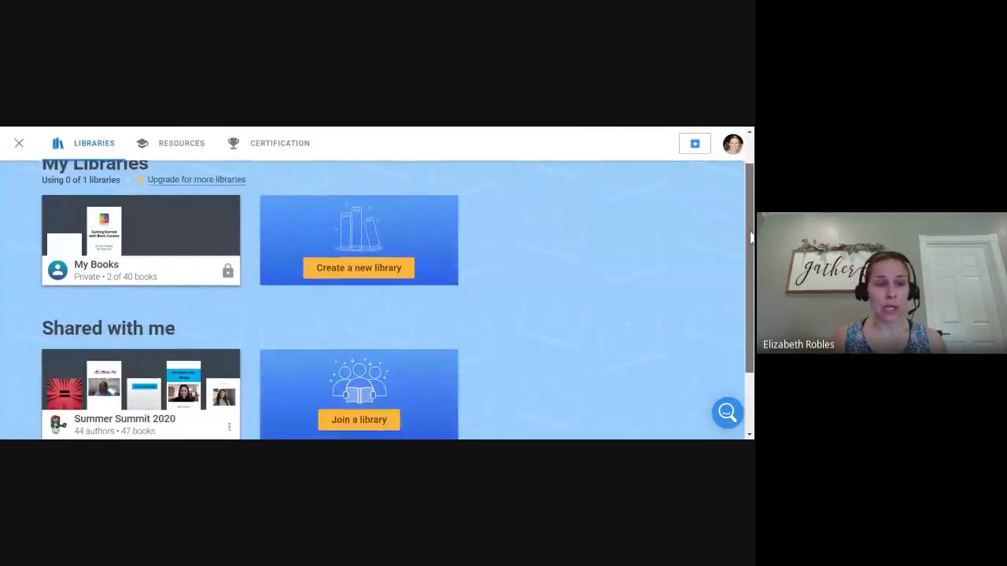
scroll(749, 203, "up", 1)
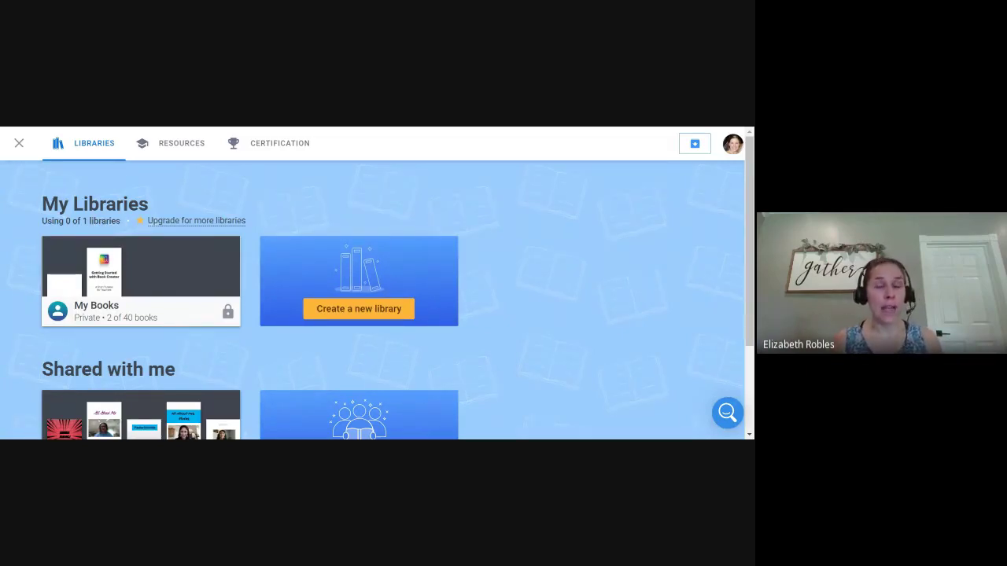
Step: Start a new library named with the teacher's surname plus '20-21' and scroll the form
left_click(361, 315)
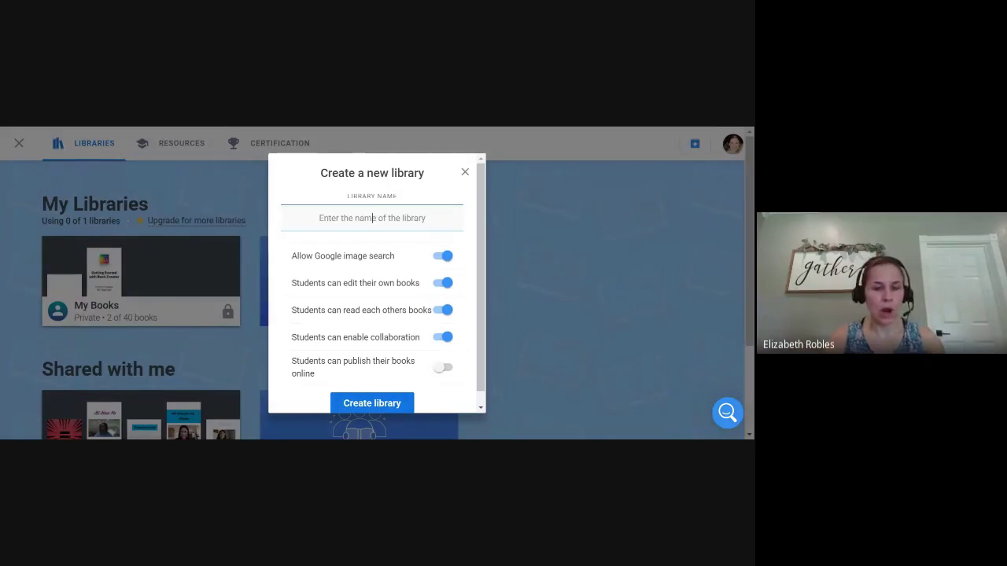
type("Robles")
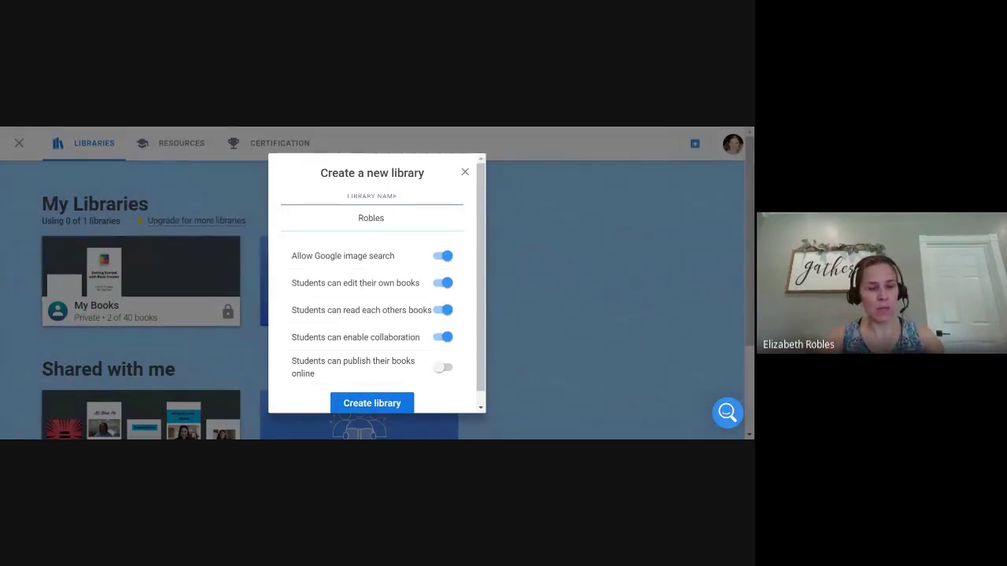
type(" 20-21")
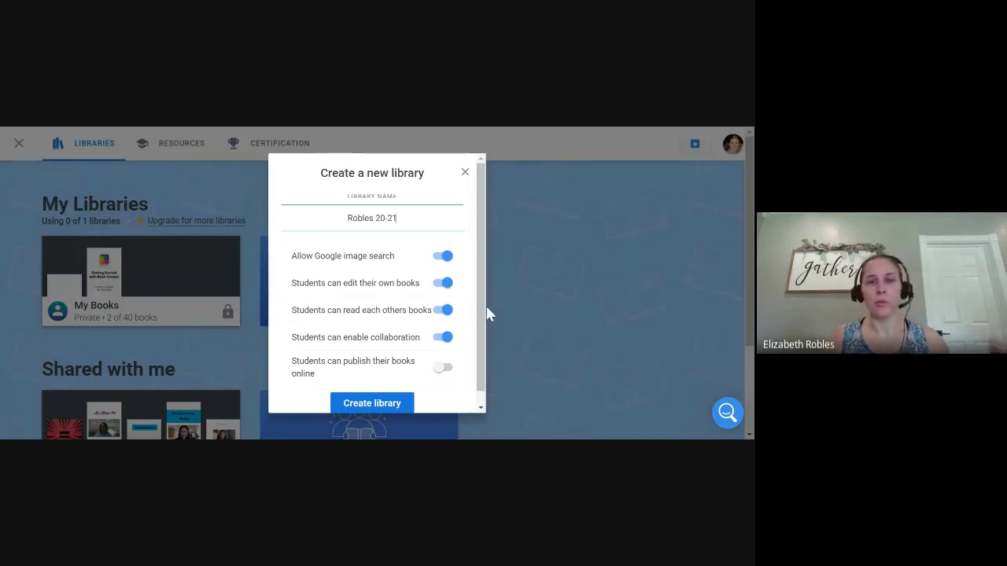
left_click_drag(483, 306, 483, 327)
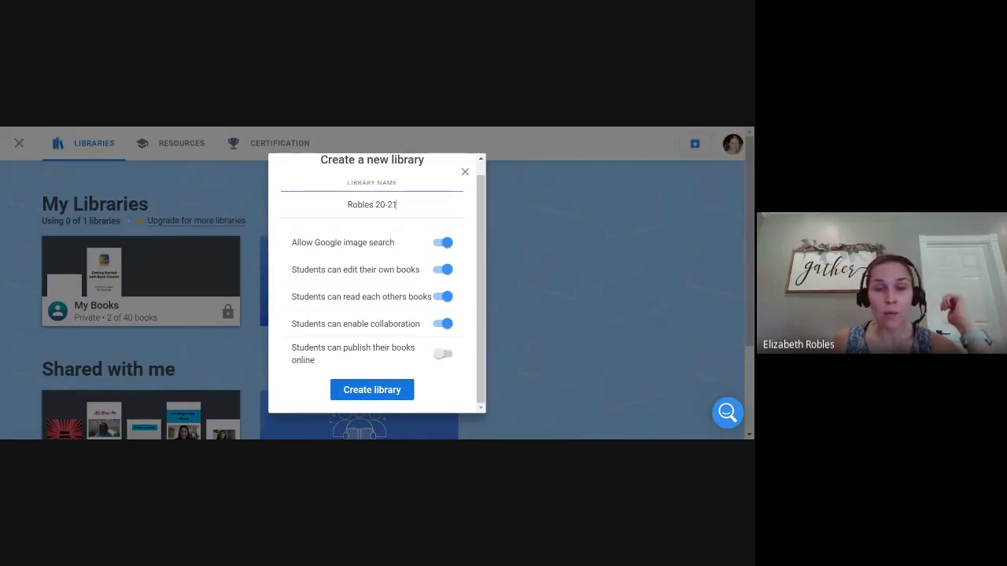
Step: Enable 'Students can publish their books online', confirm it, and create the library
left_click(443, 360)
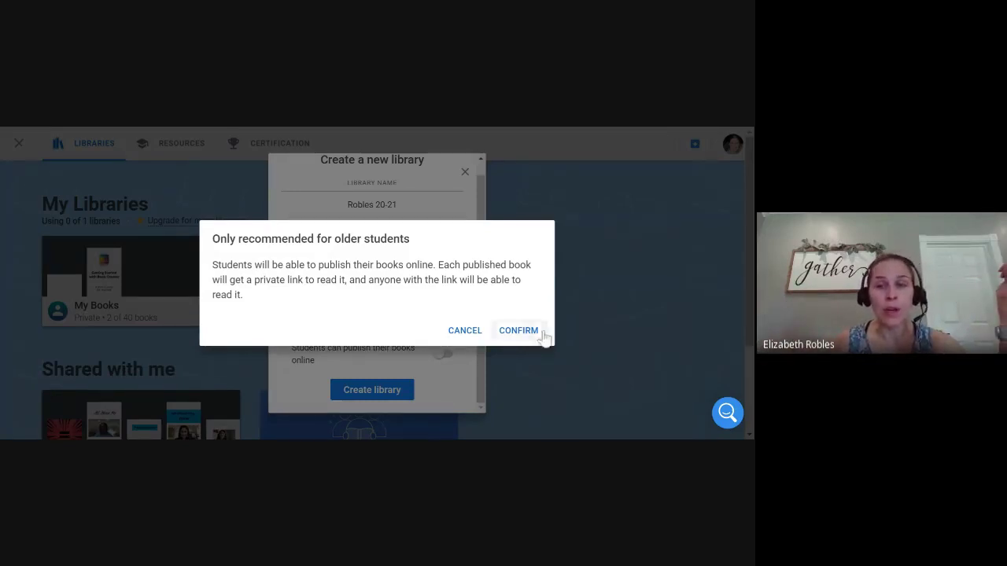
left_click(513, 332)
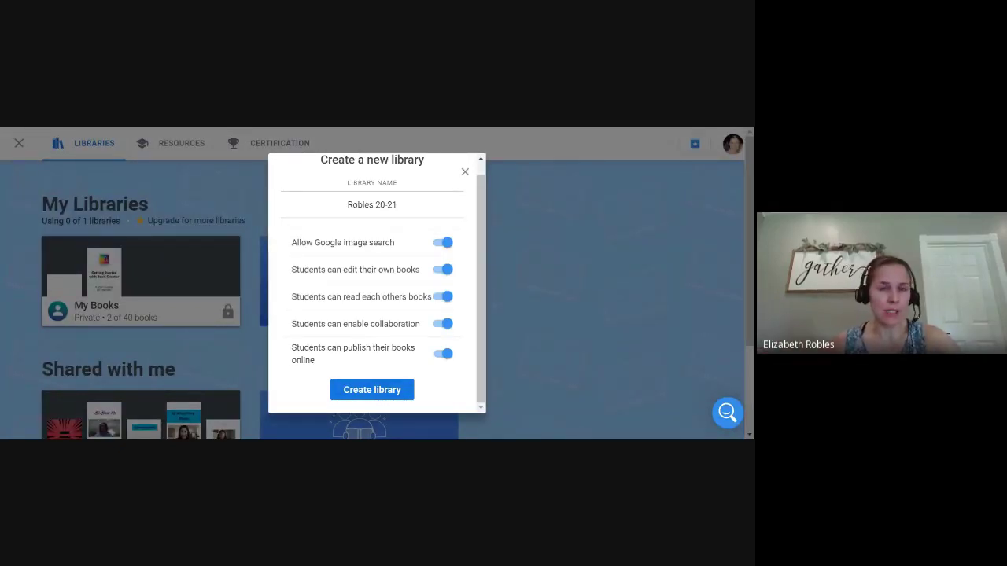
left_click(381, 394)
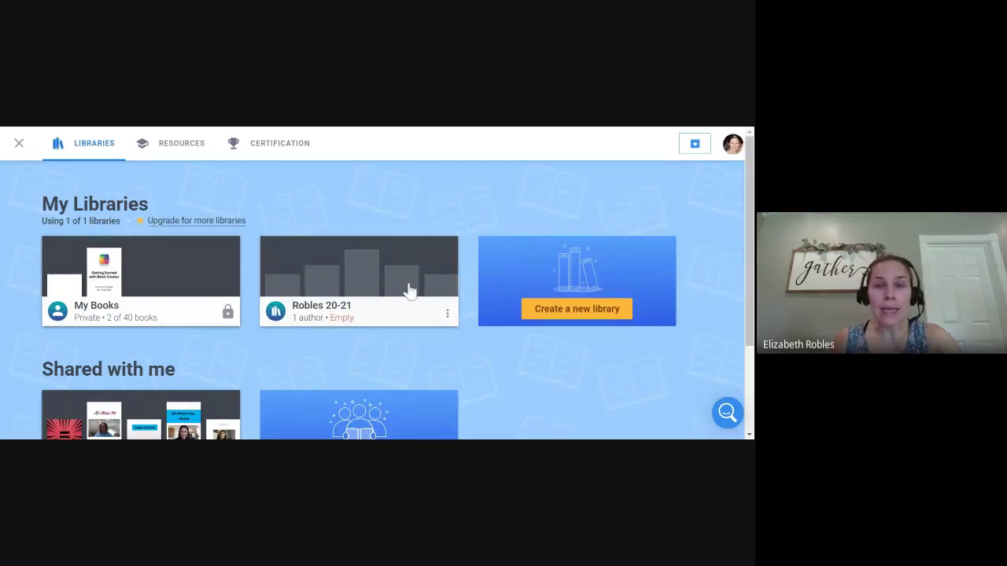
Step: Open the new library, view and close its invite code, then go to the 'Your first book' article
left_click(385, 307)
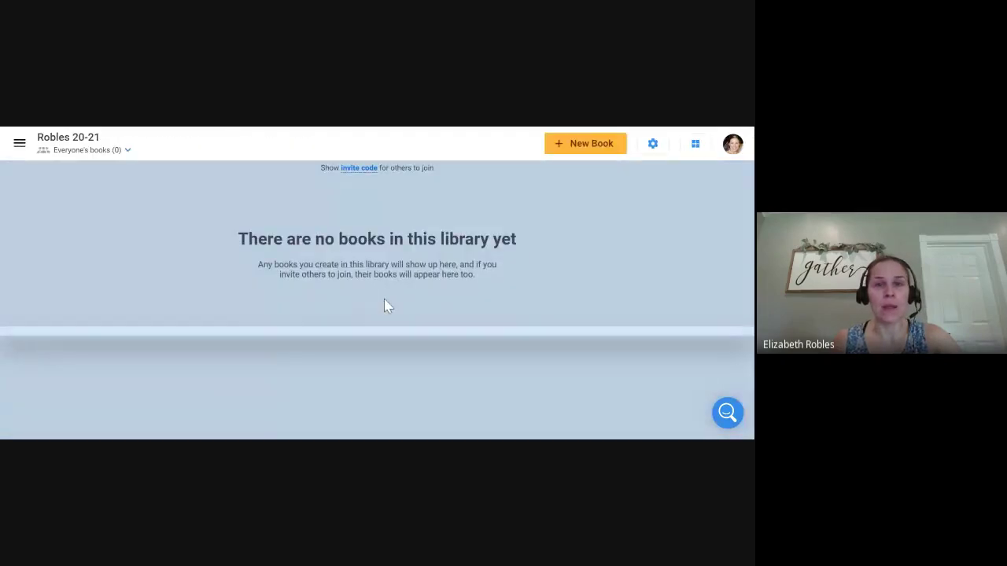
left_click(359, 168)
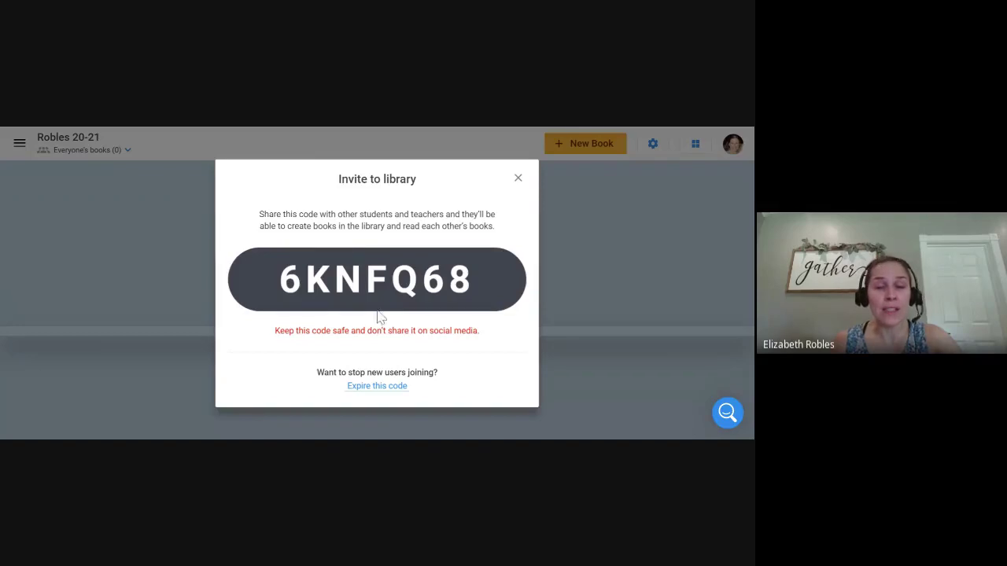
left_click(519, 181)
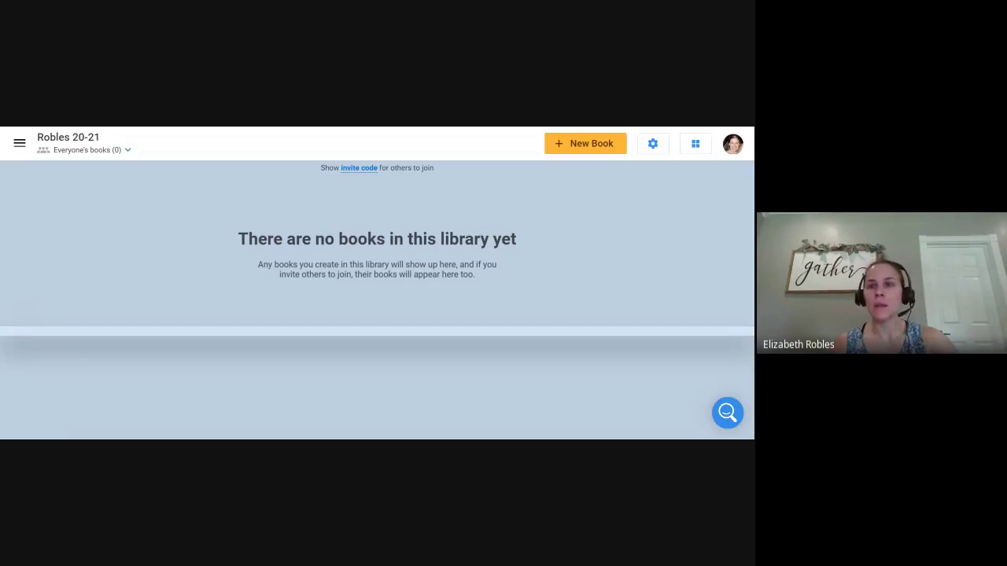
key("ctrl+Tab")
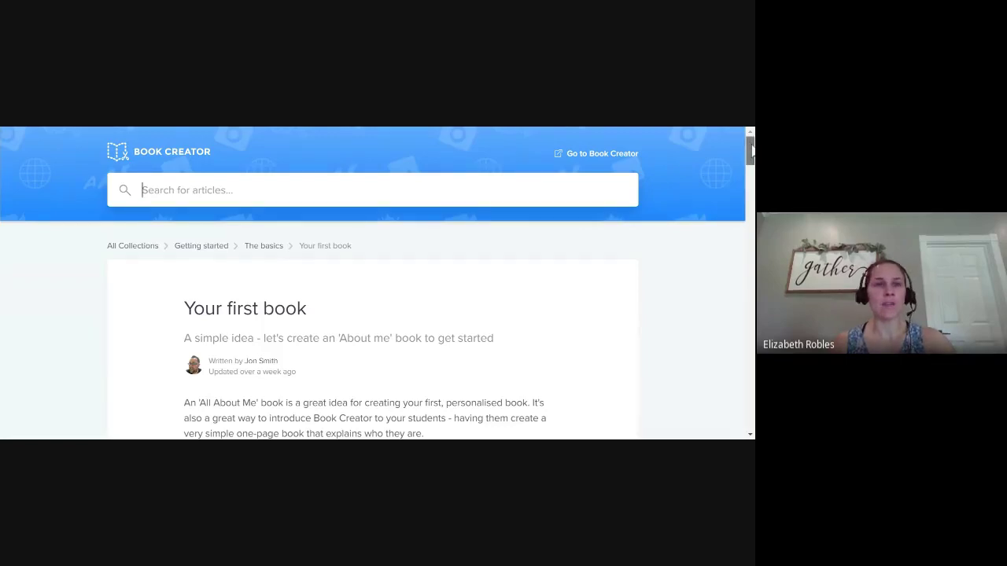
Step: Scroll the guide to section 3, 'Add content with the + button', then return to the library
left_click_drag(752, 150, 752, 174)
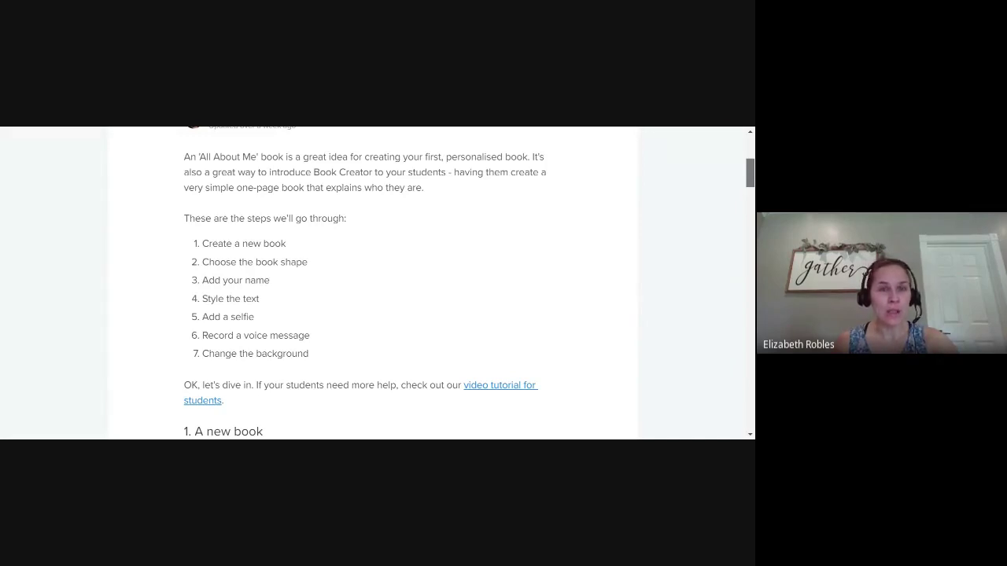
scroll(378, 282, "down", 1)
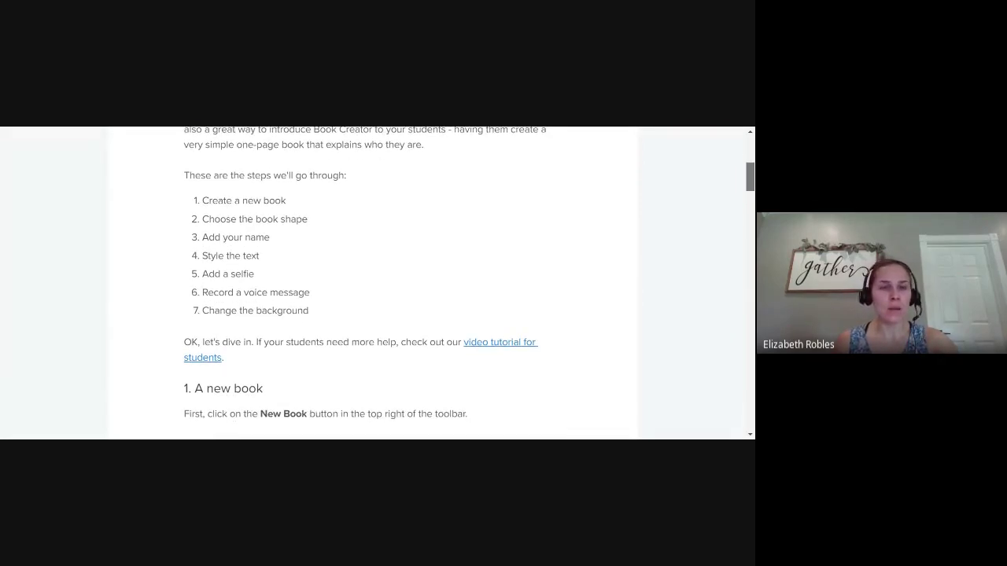
scroll(378, 282, "down", 1)
scroll(378, 282, "down", 1)
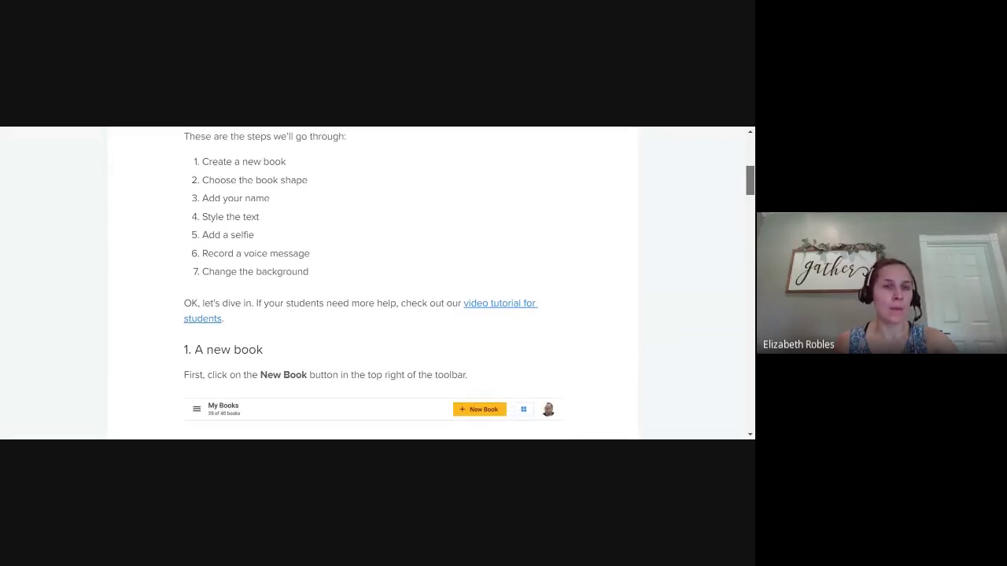
scroll(378, 282, "down", 1)
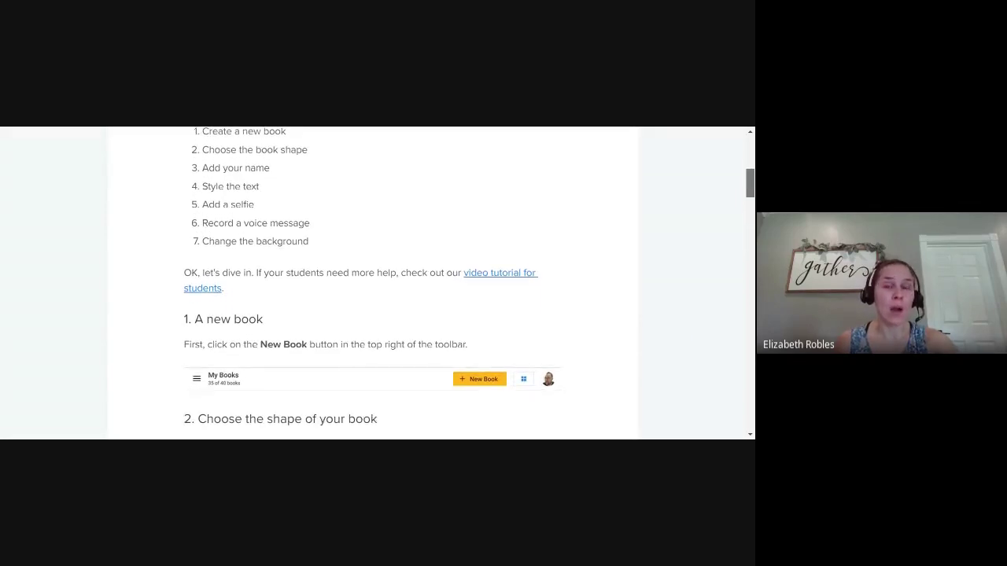
scroll(377, 281, "down", 4)
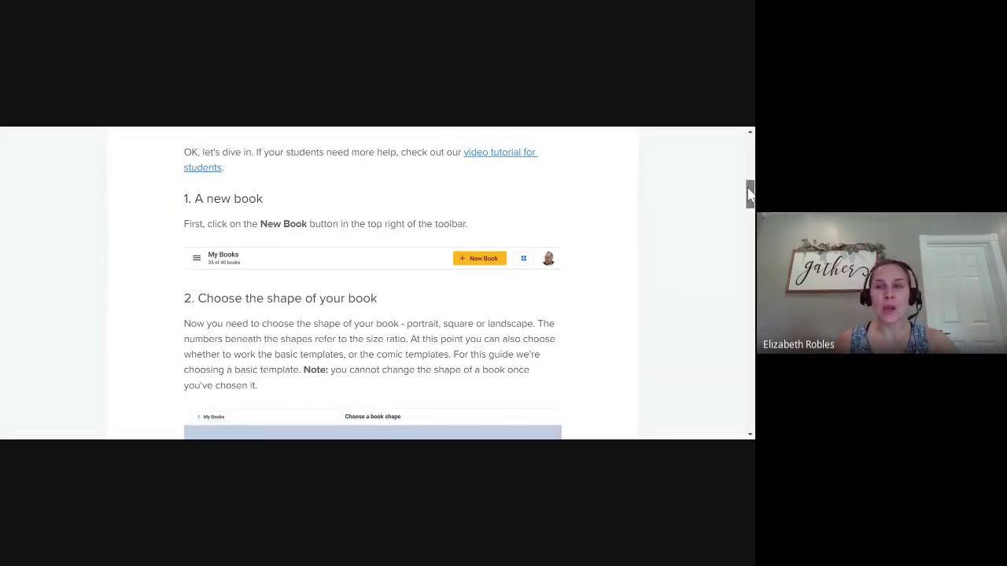
scroll(746, 195, "down", 1)
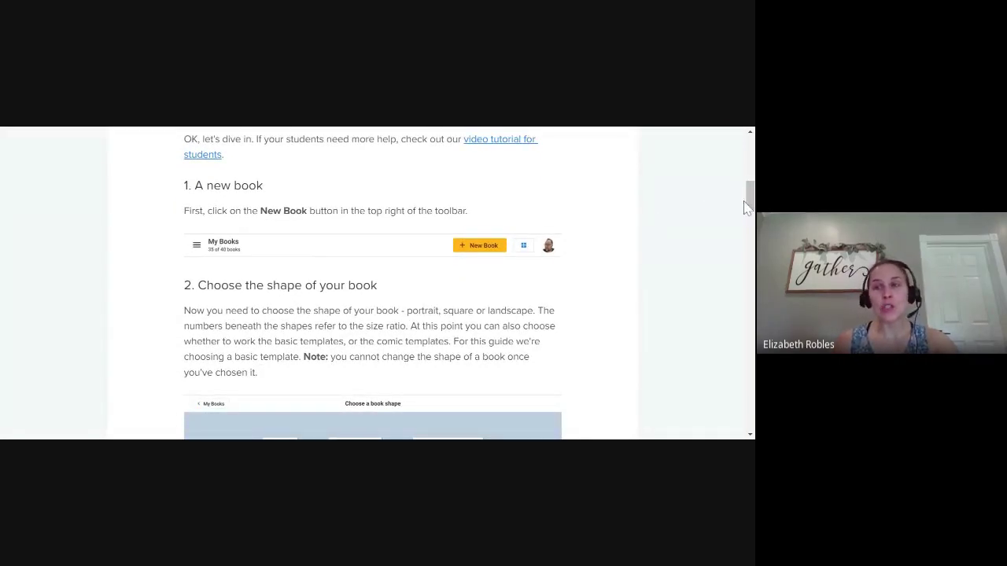
scroll(750, 201, "down", 5)
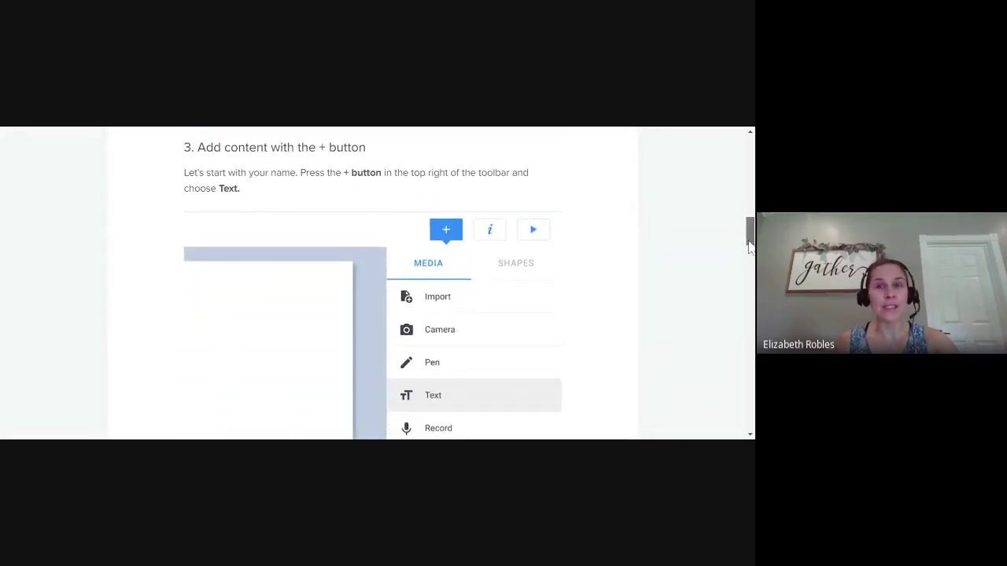
scroll(750, 241, "up", 1)
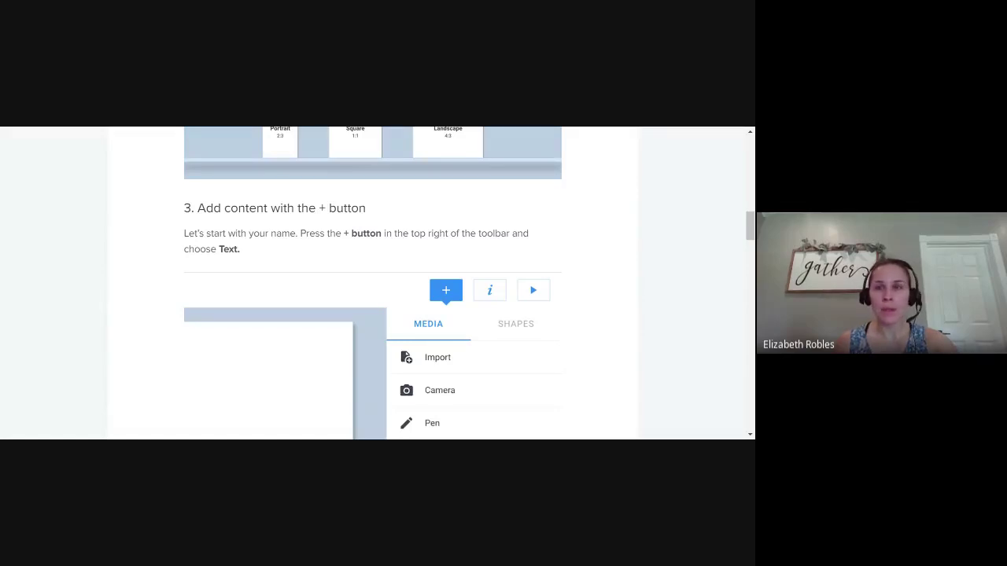
key("ctrl+Tab")
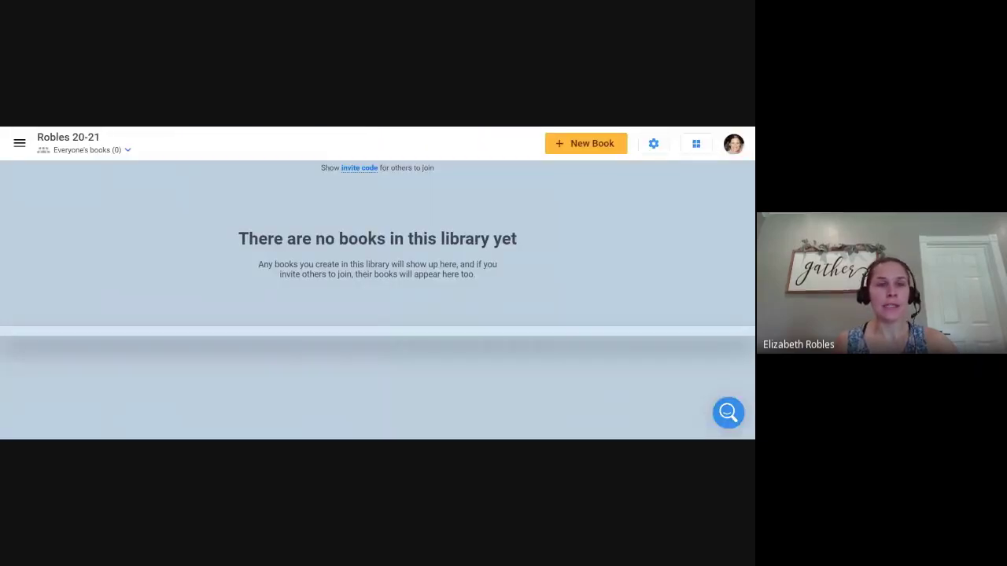
Step: Create a new book with the Square 1:1 shape
left_click(582, 150)
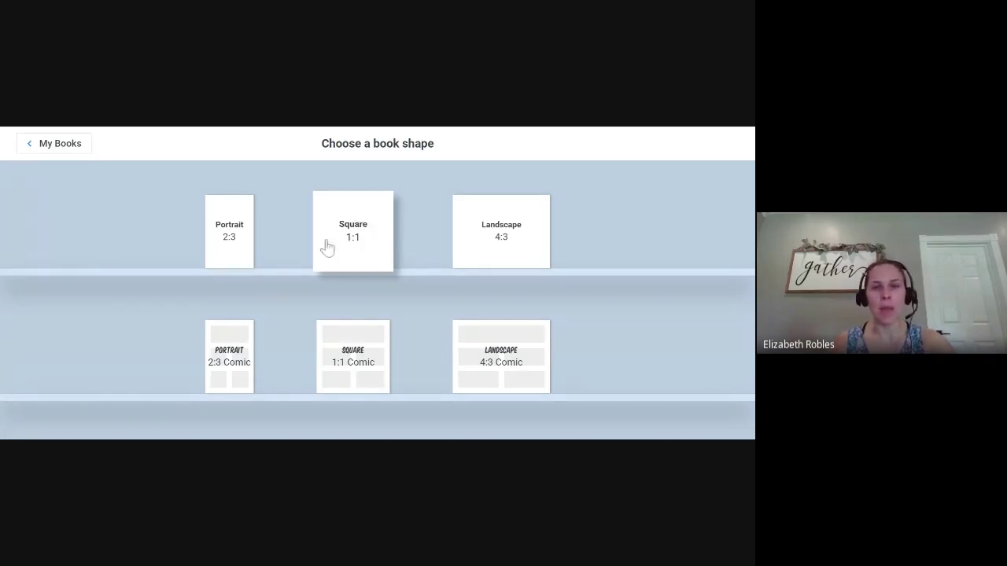
left_click(359, 243)
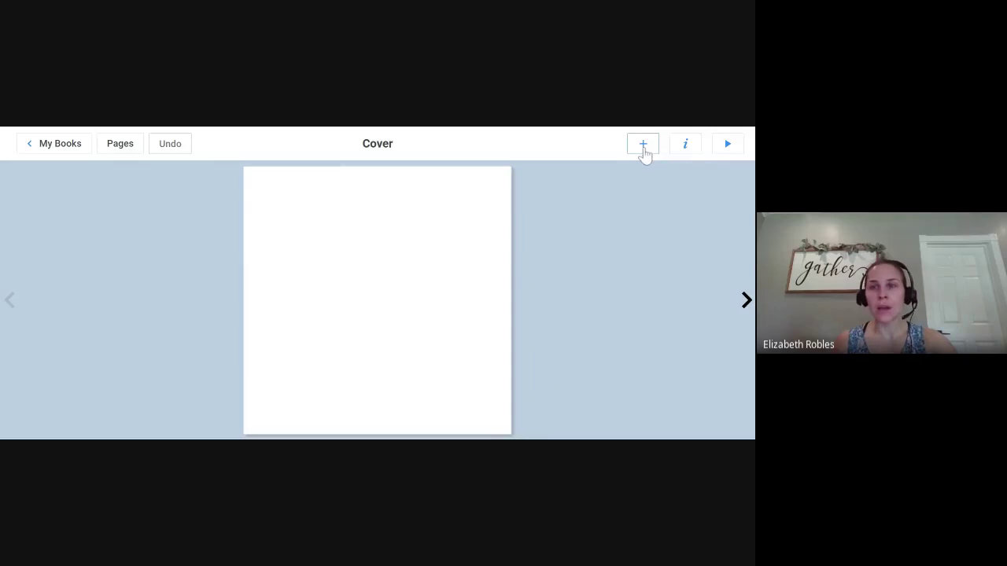
Step: Add a text box on the cover containing the author's name
left_click(644, 149)
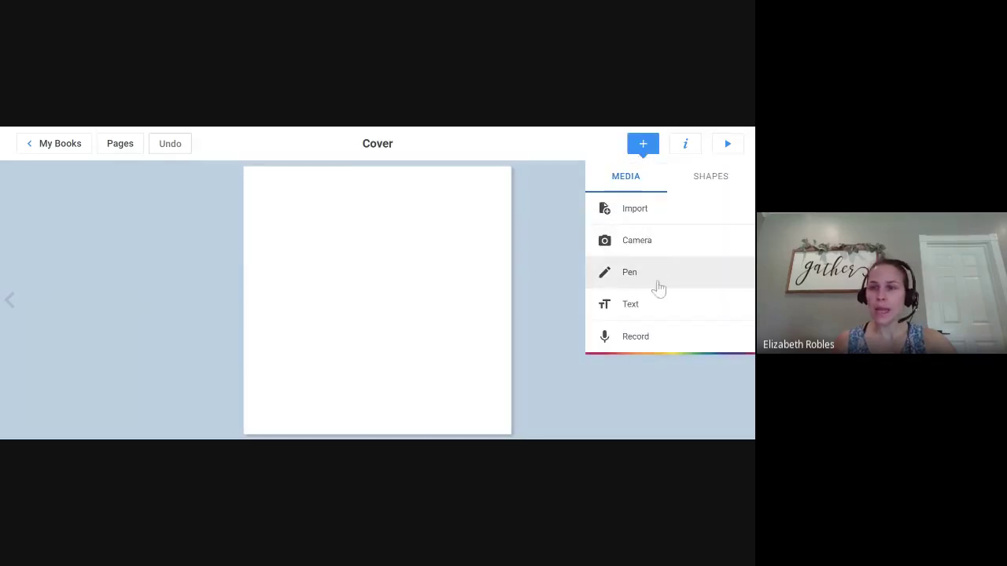
left_click(650, 304)
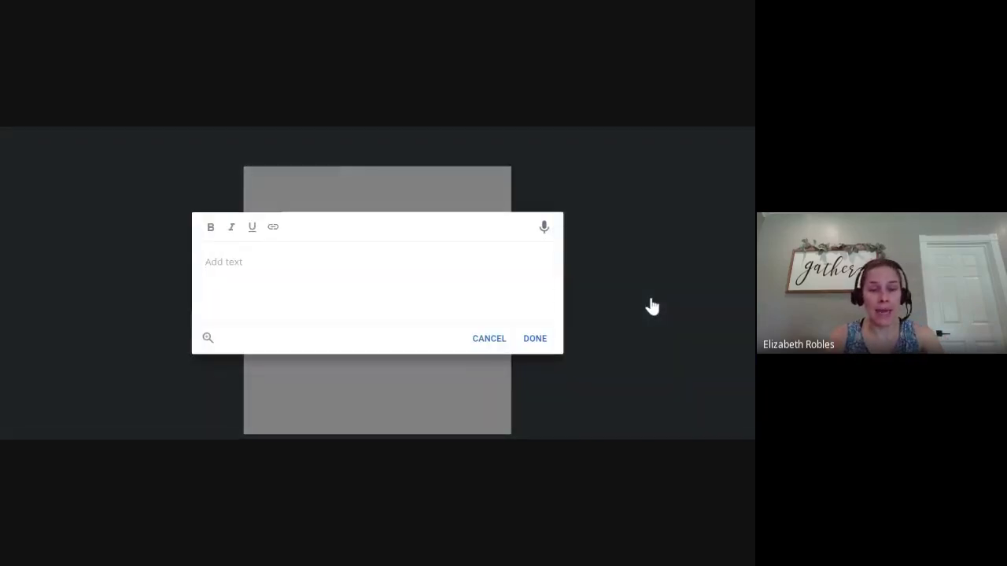
type("Elizabeth Robles")
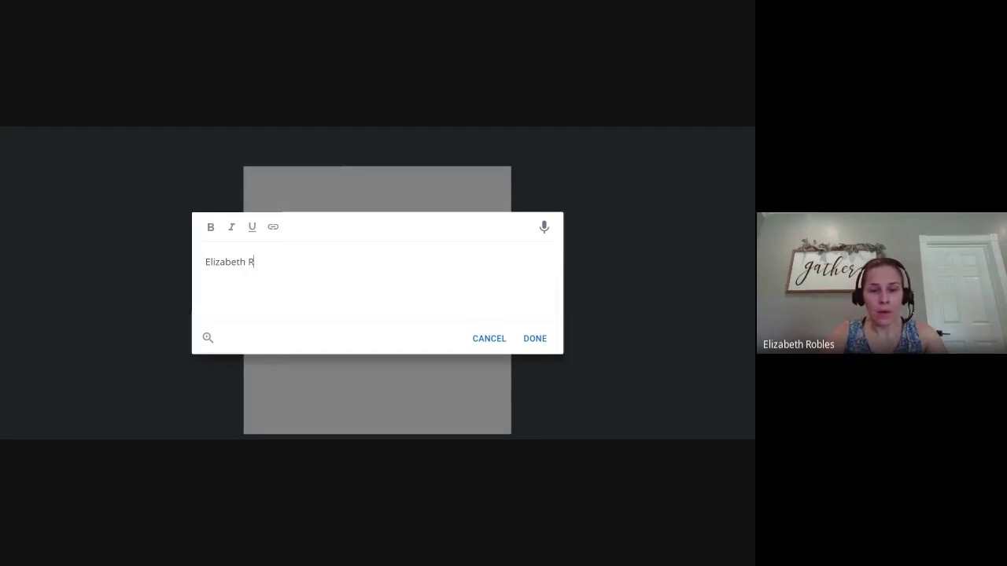
left_click(535, 339)
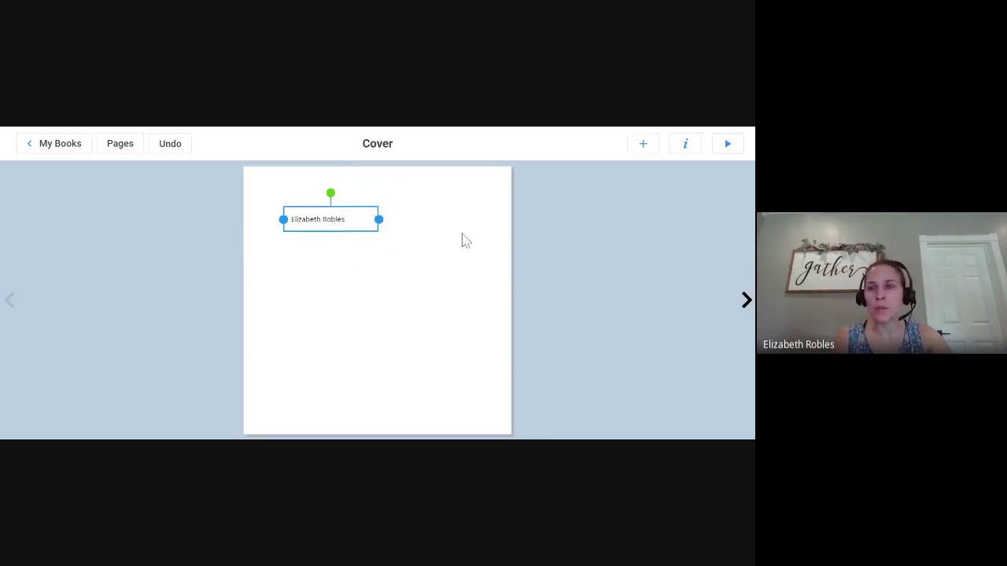
Step: Enlarge the name text to about size 40
left_click(686, 148)
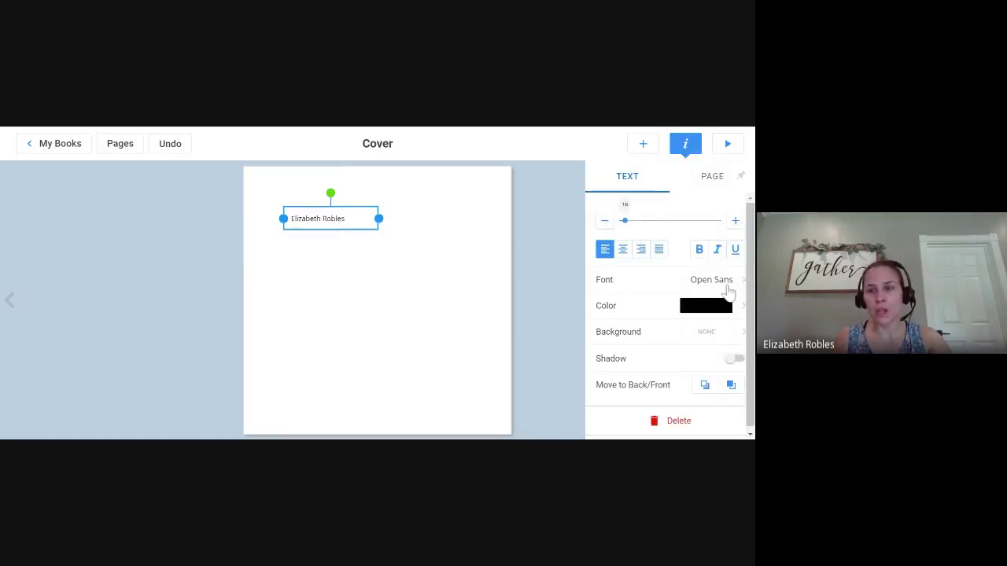
left_click(735, 221)
left_click(735, 221)
left_click(735, 221)
left_click(734, 221)
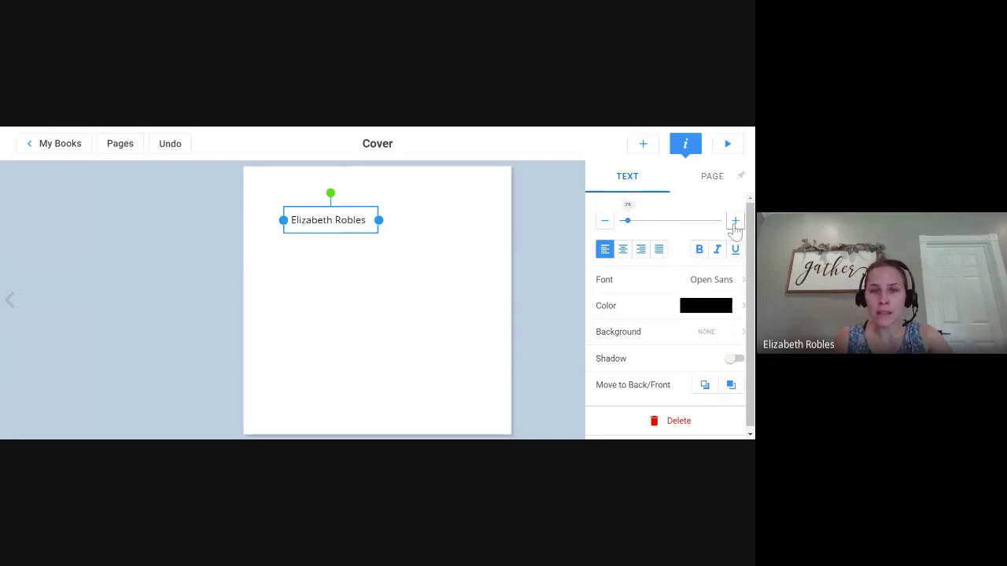
left_click(735, 221)
left_click(735, 222)
left_click(735, 221)
left_click(735, 221)
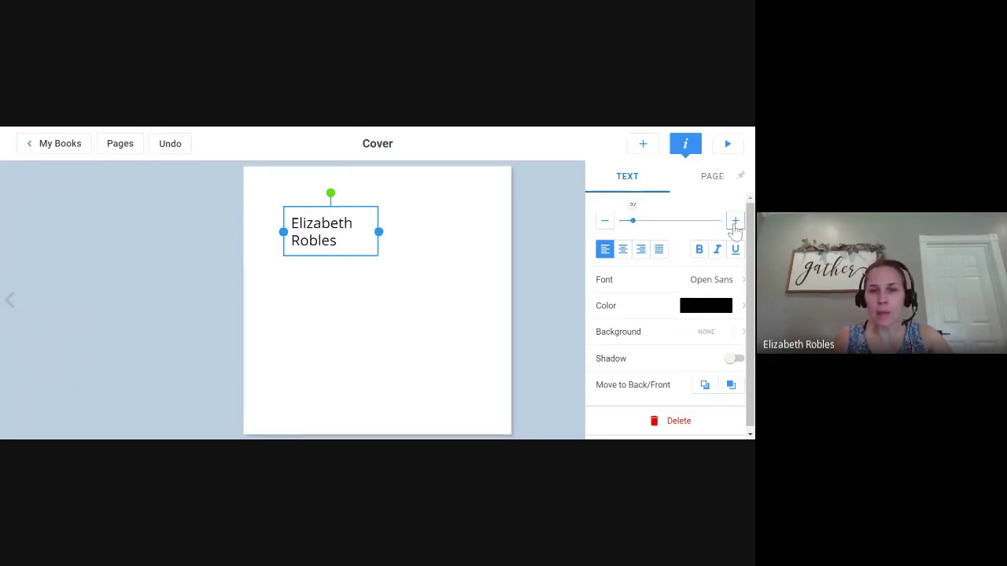
left_click(735, 221)
Step: Set the name's font to Montserrat and its colour to dark blue
left_click(716, 288)
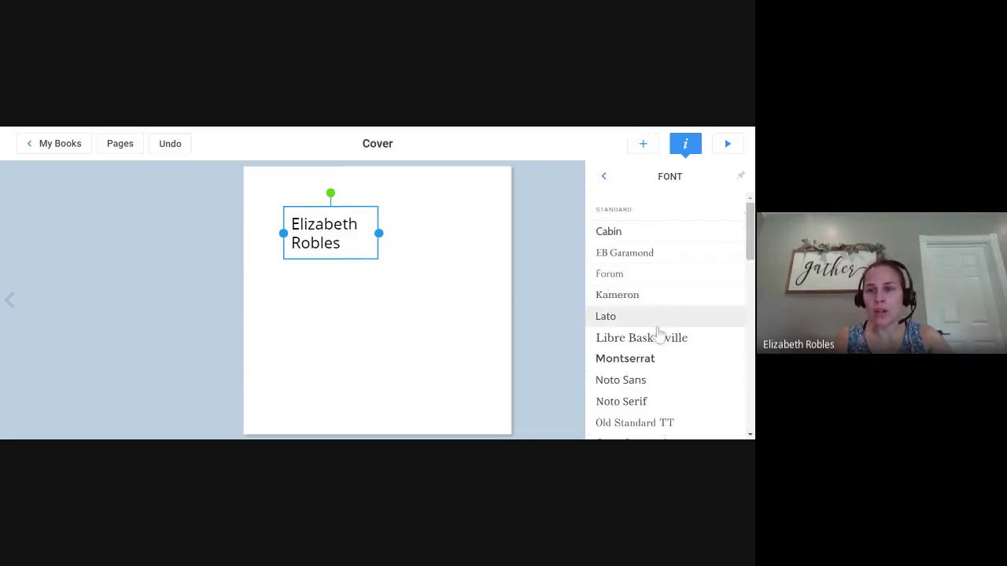
left_click(657, 360)
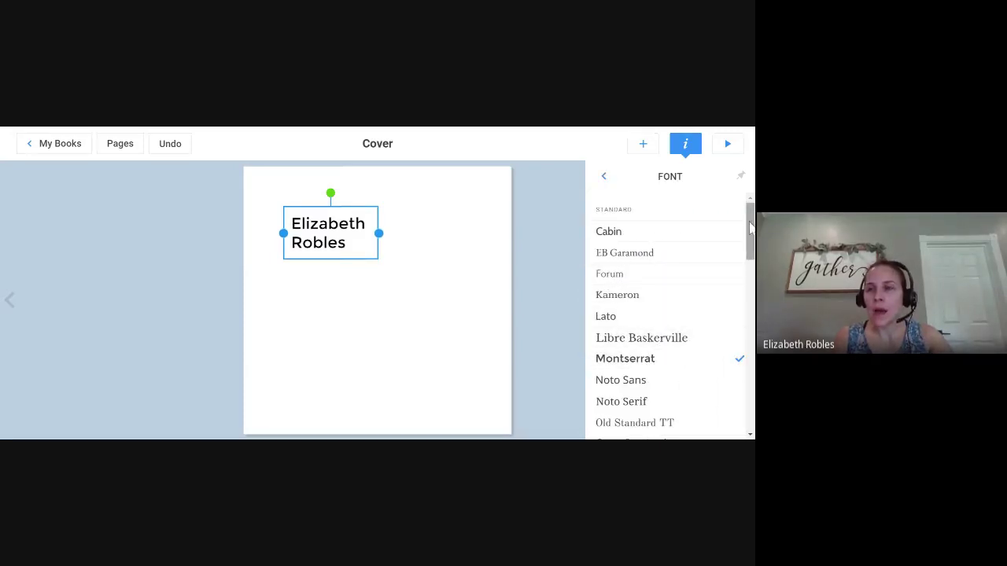
left_click(605, 179)
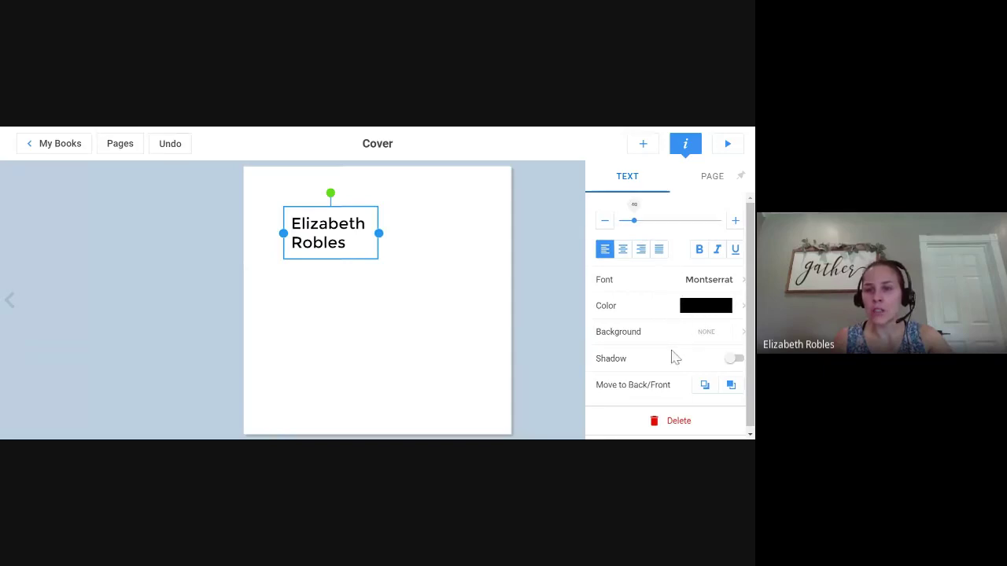
left_click(690, 312)
left_click(650, 296)
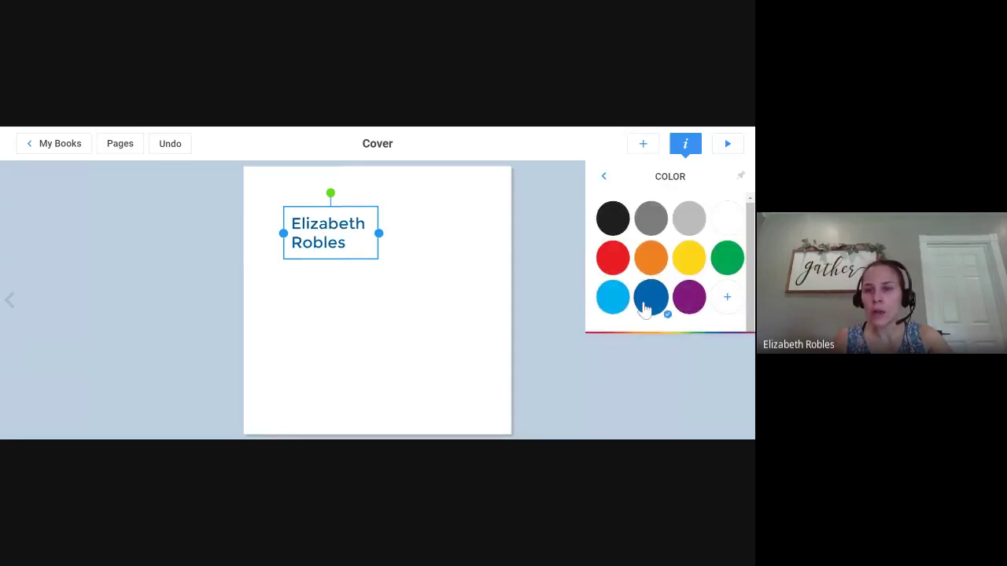
left_click(605, 183)
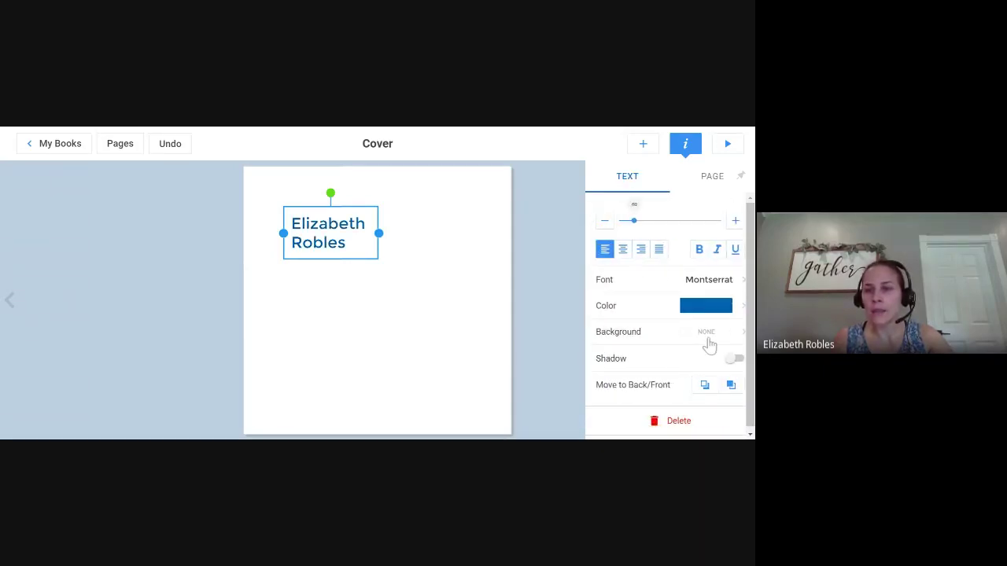
Step: Try a dark blue text box background, remove it, and turn on a drop shadow
left_click(705, 338)
left_click(652, 297)
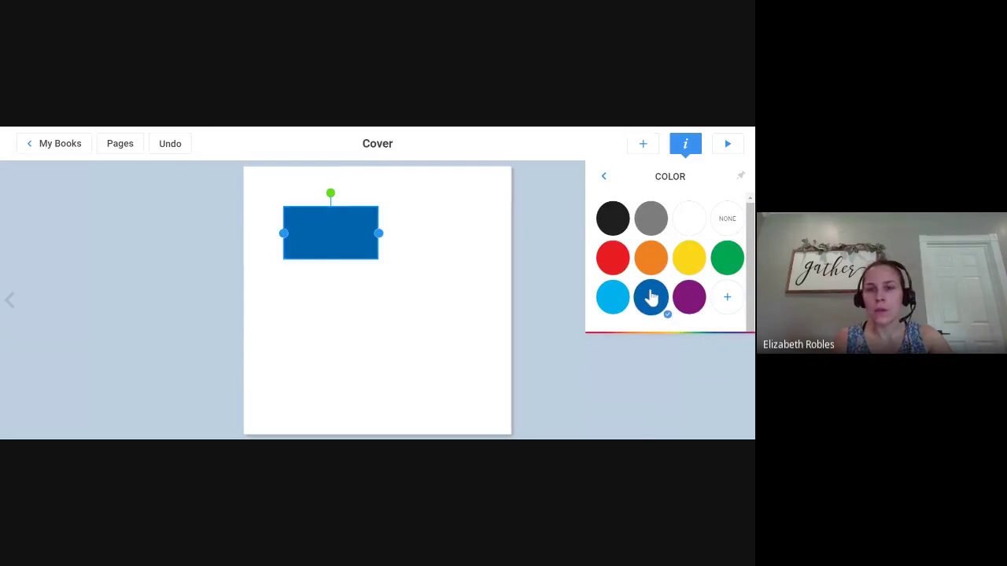
left_click(718, 231)
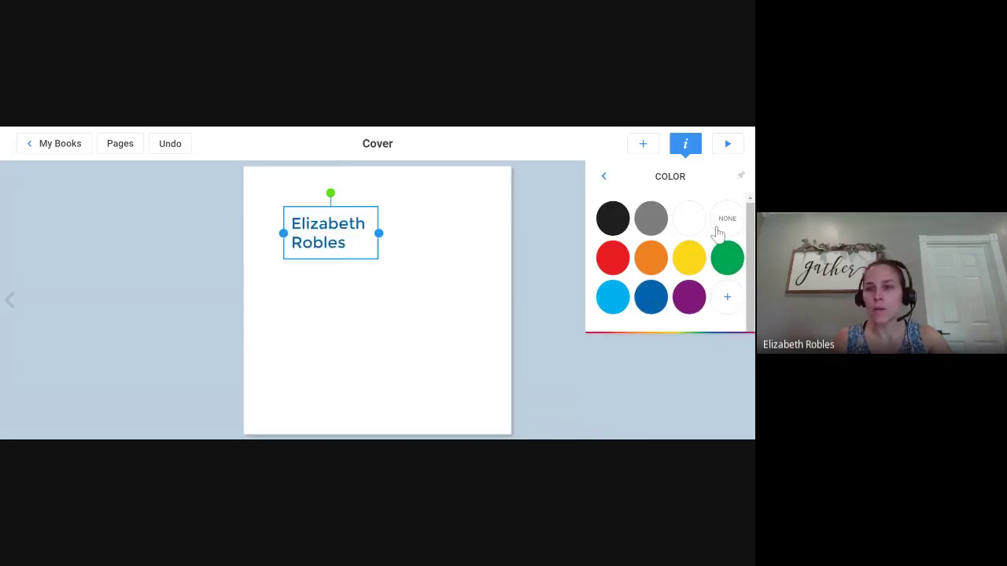
left_click(605, 177)
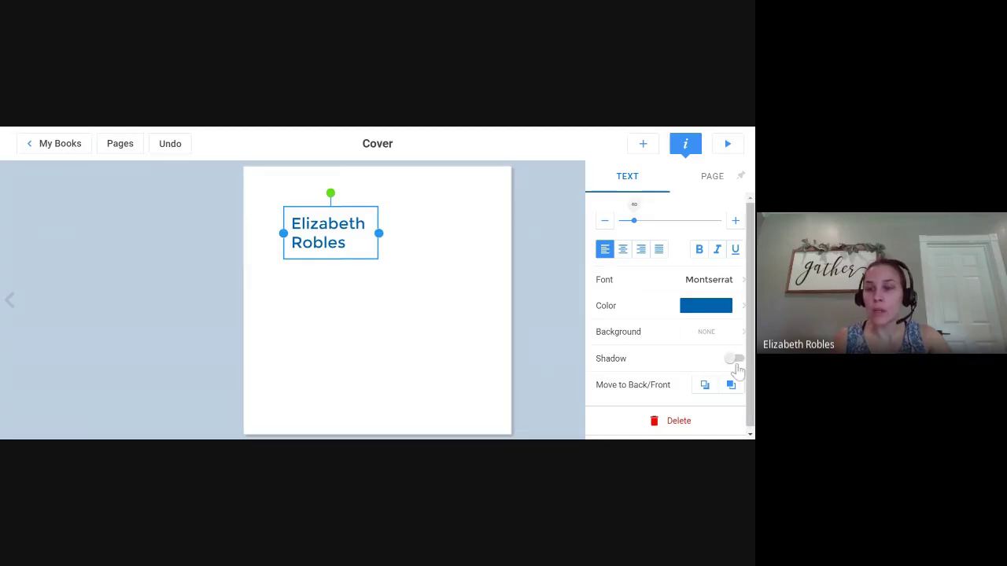
left_click(734, 359)
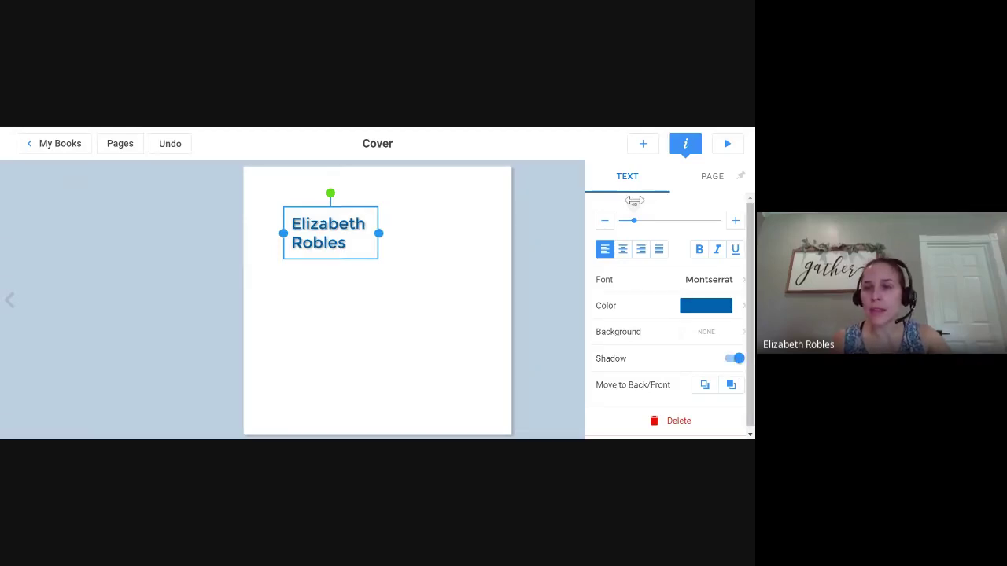
left_click(434, 228)
left_click(360, 232)
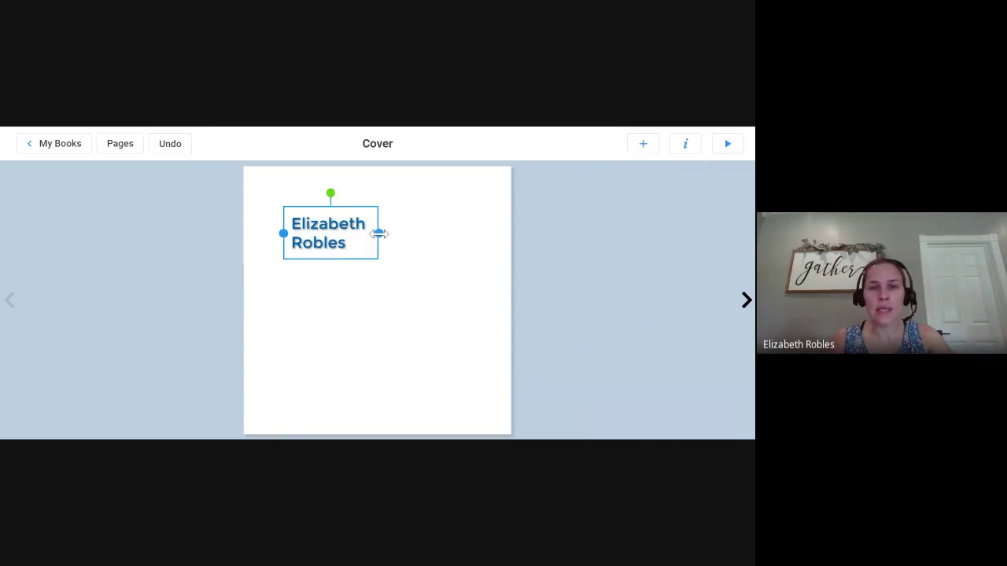
Step: Widen the name text box at the top of the cover and centre-align the name
left_click_drag(379, 233, 406, 213)
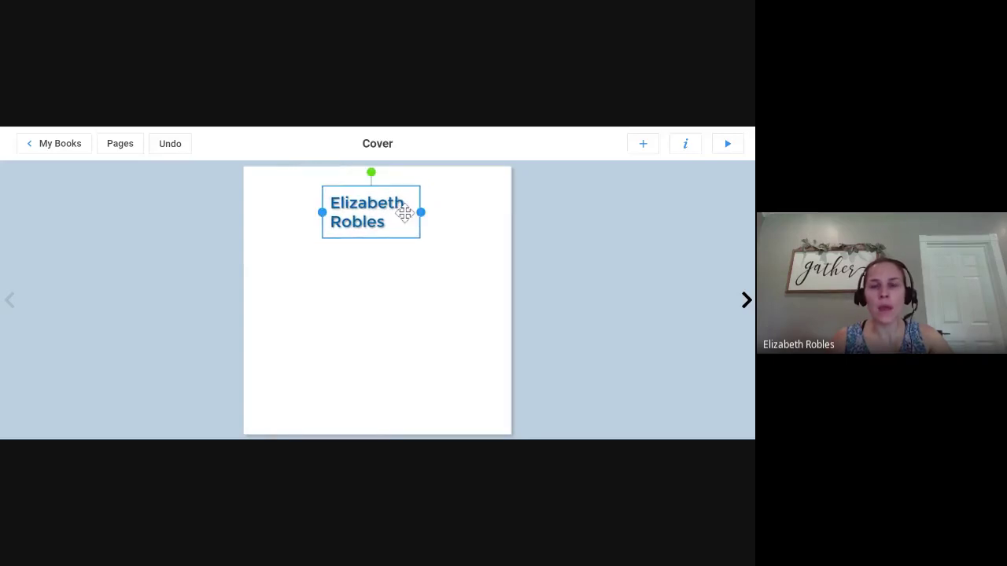
left_click(465, 236)
left_click(383, 211)
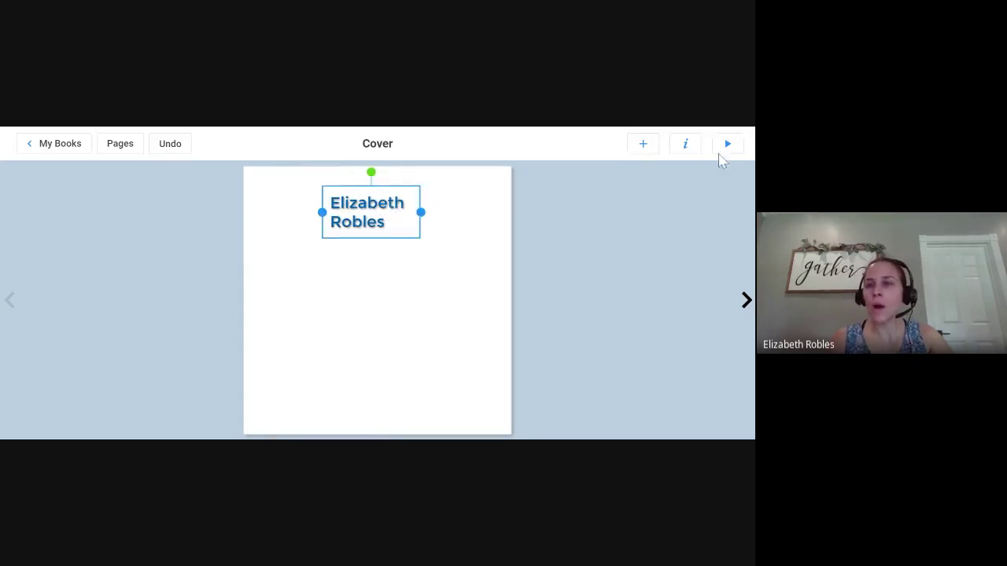
left_click(687, 147)
left_click(622, 250)
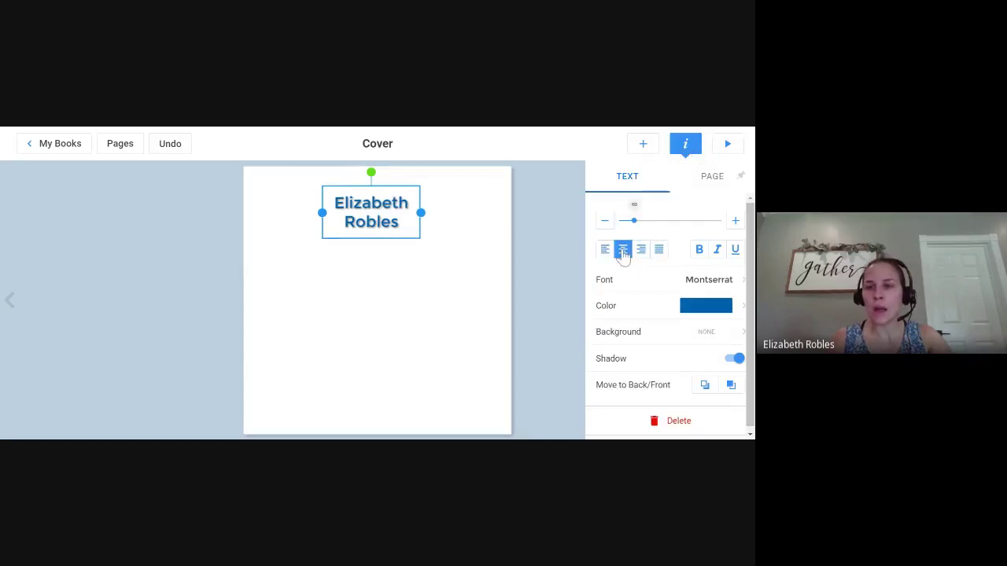
left_click(431, 293)
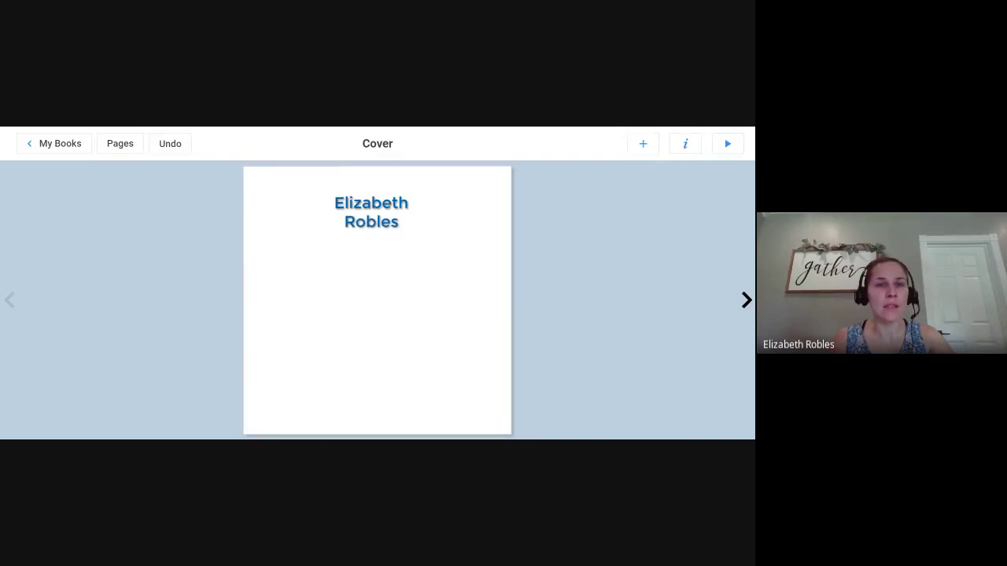
key("alt+Tab")
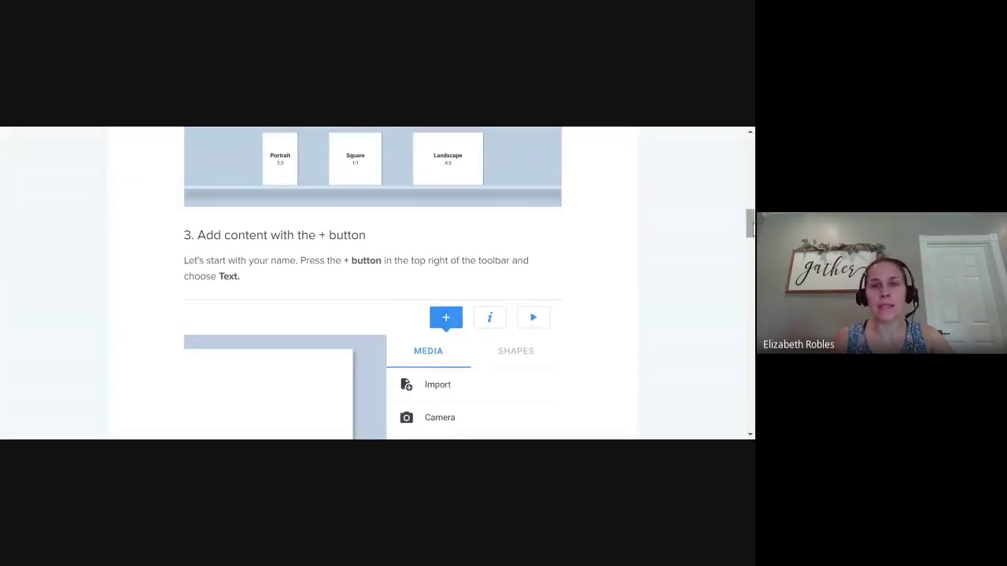
left_click_drag(751, 227, 749, 333)
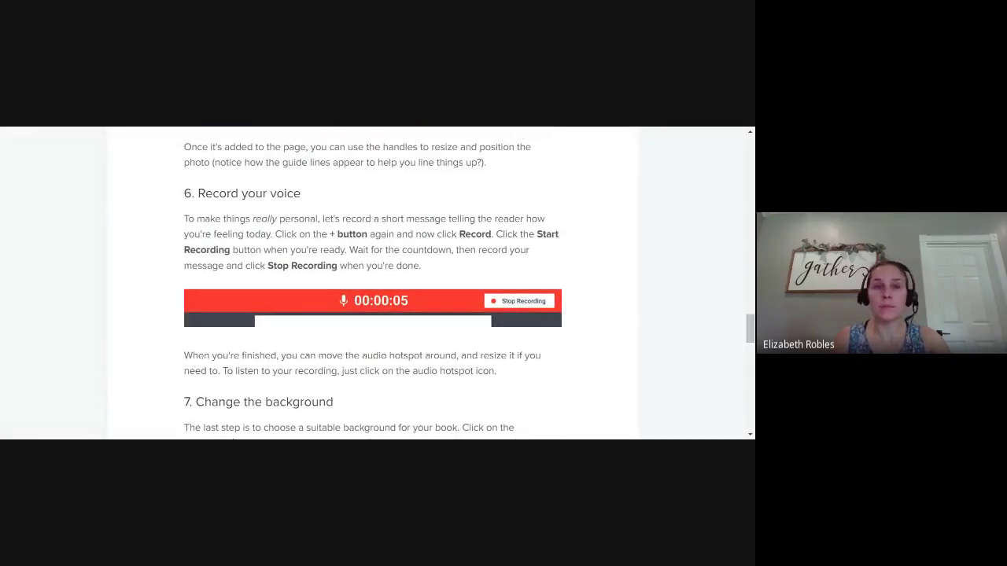
key("ctrl+Tab")
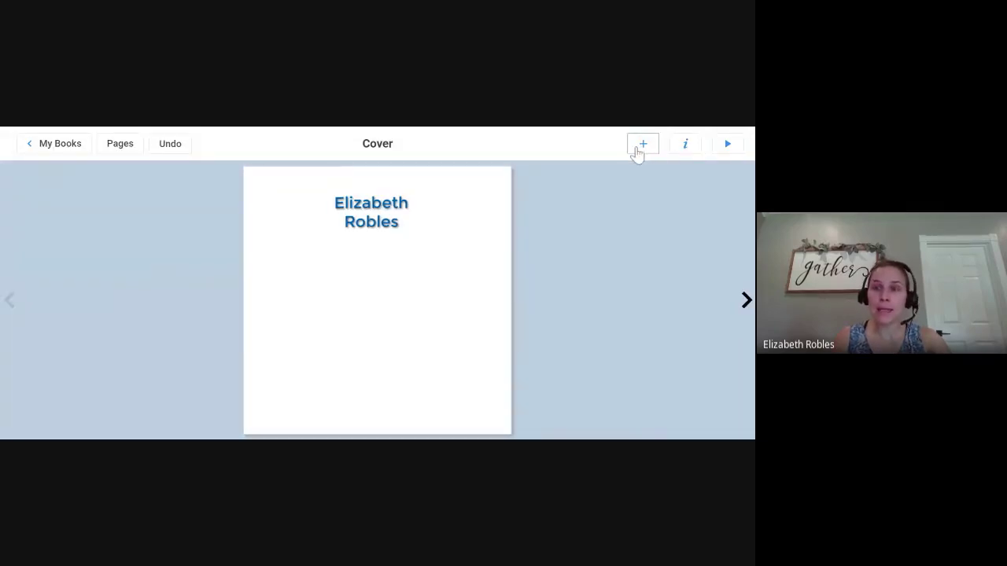
Step: Take a webcam photo, place it on the cover, and shrink it below the name
left_click(644, 145)
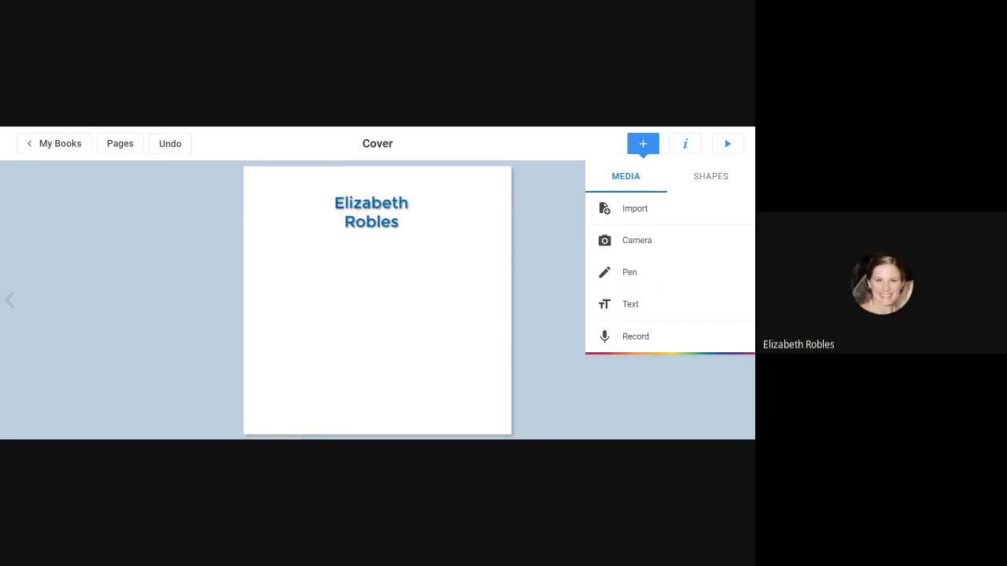
left_click(642, 250)
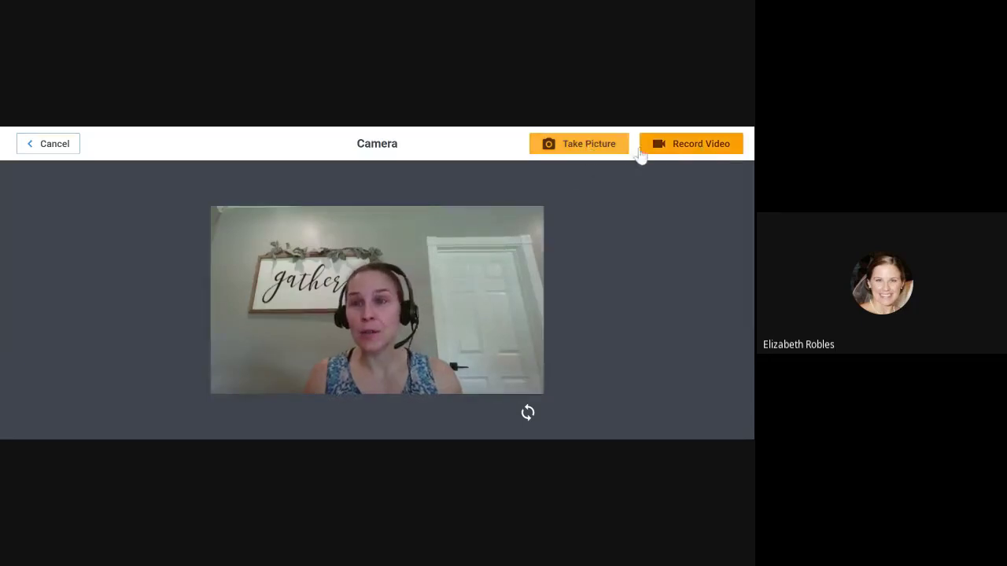
left_click(582, 150)
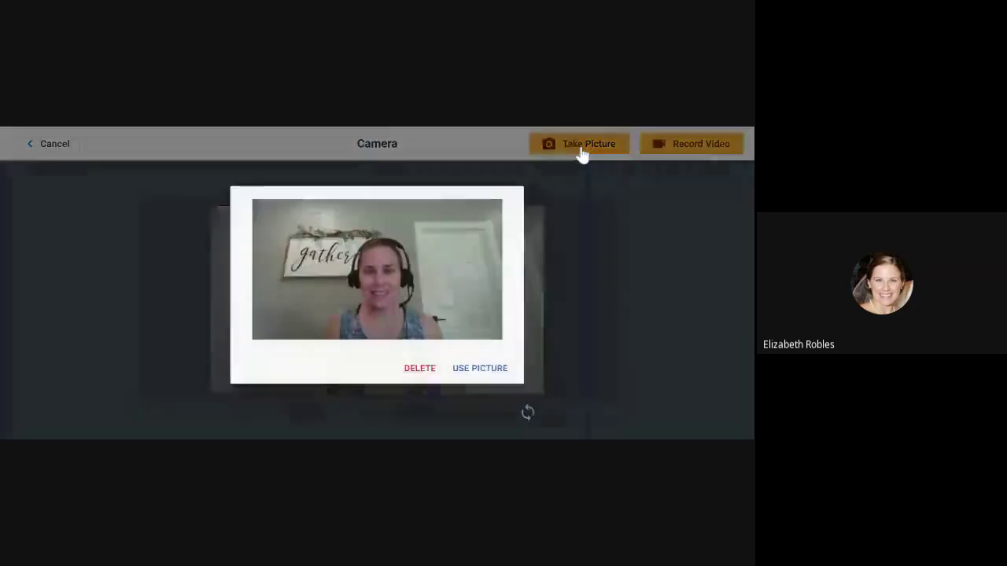
left_click(460, 360)
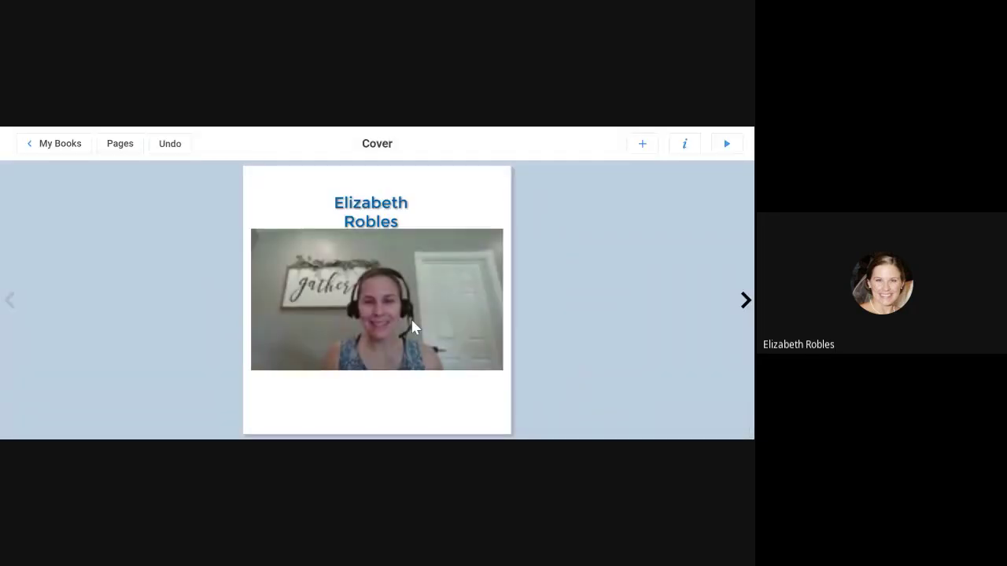
left_click(450, 289)
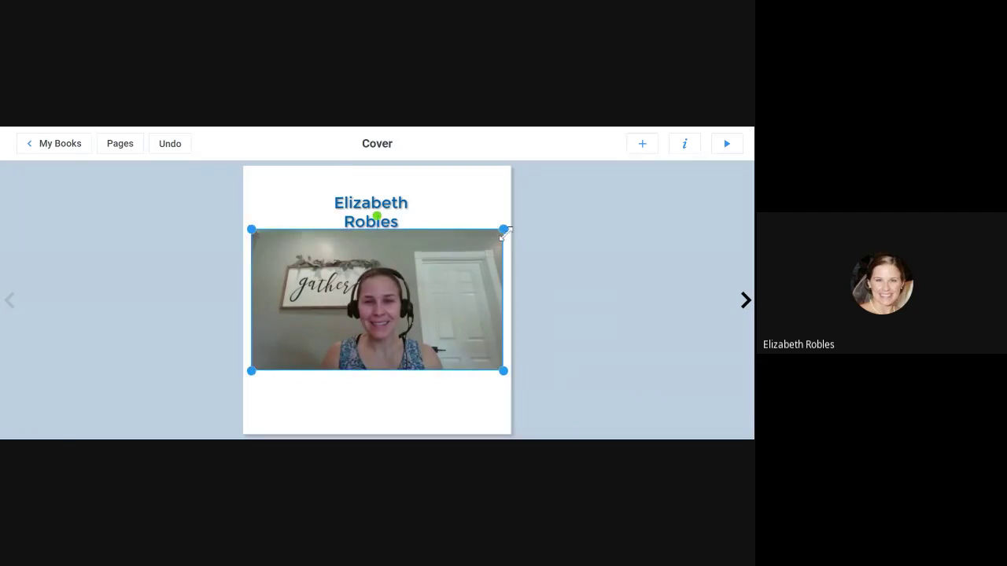
left_click_drag(504, 228, 390, 262)
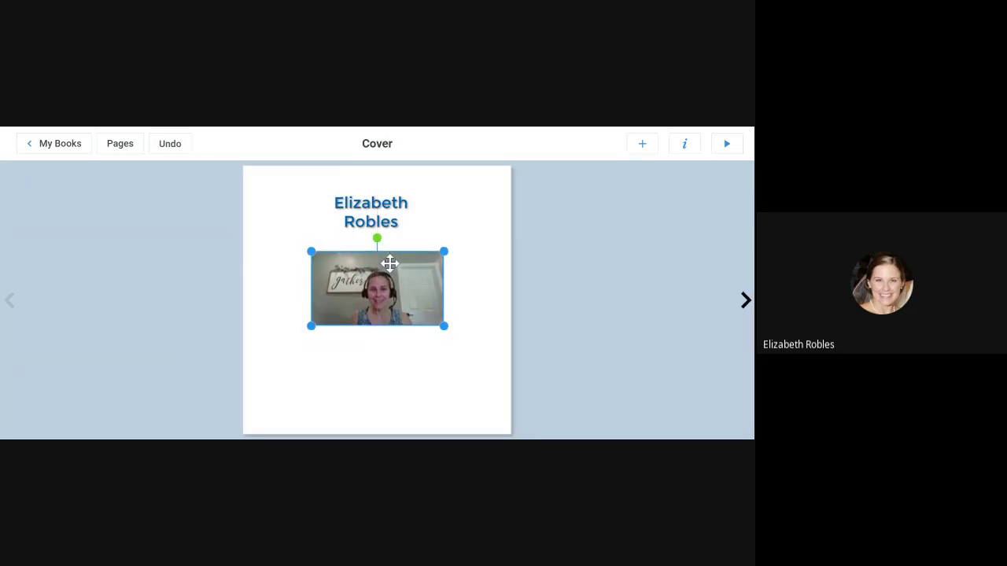
Step: Record a short voice clip, add it to the cover, and drag its speaker icon left of the photo
left_click(638, 151)
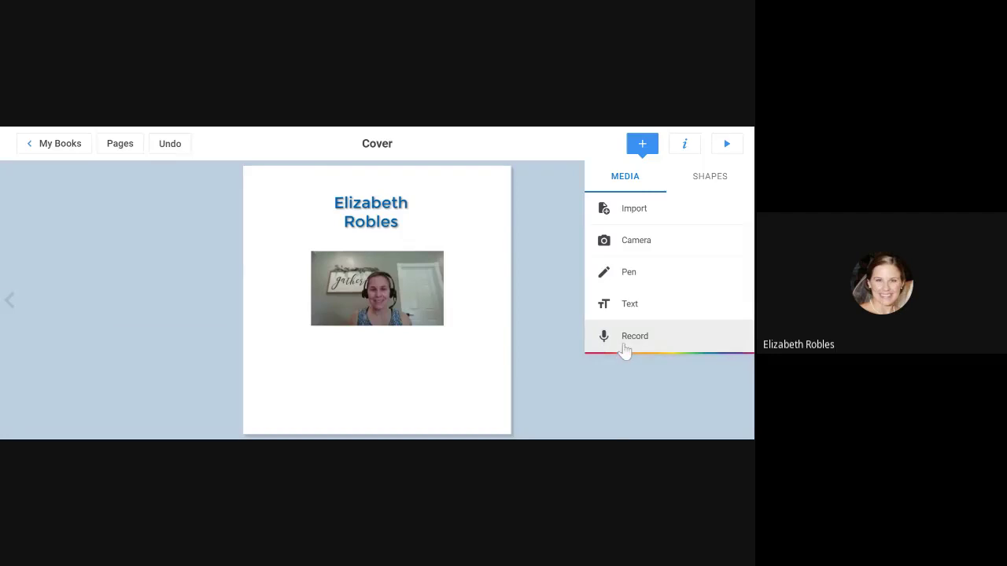
left_click(621, 344)
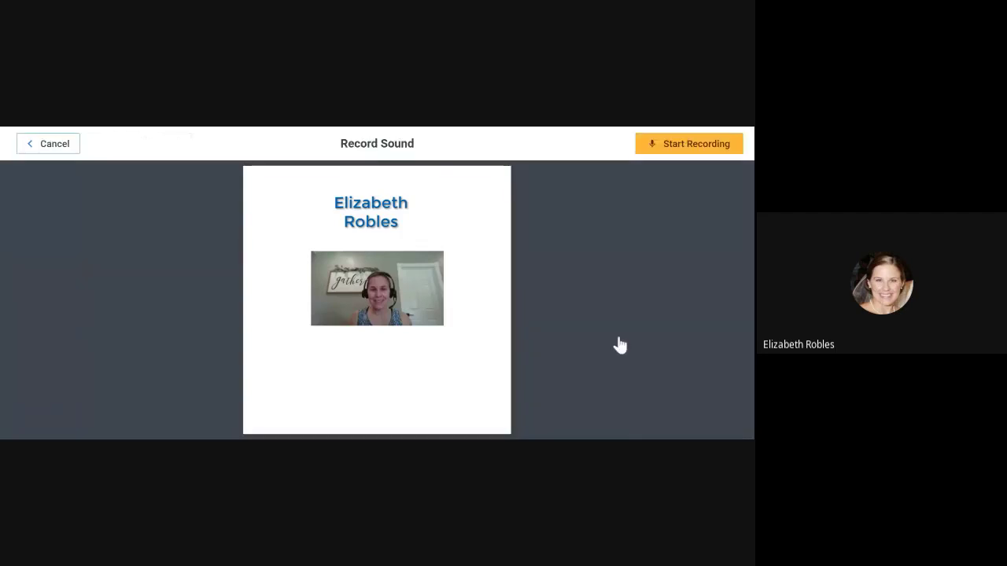
left_click(700, 150)
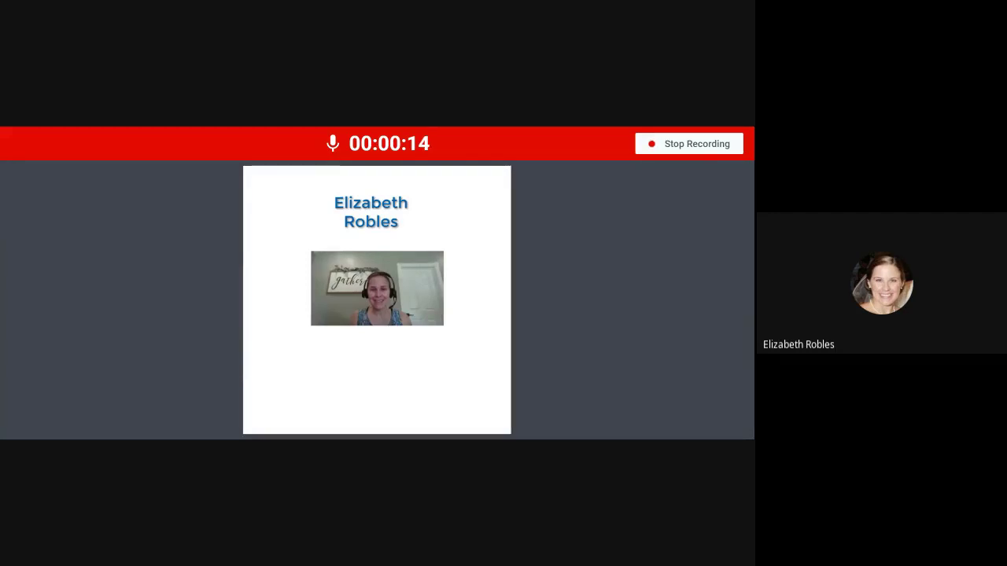
left_click(704, 147)
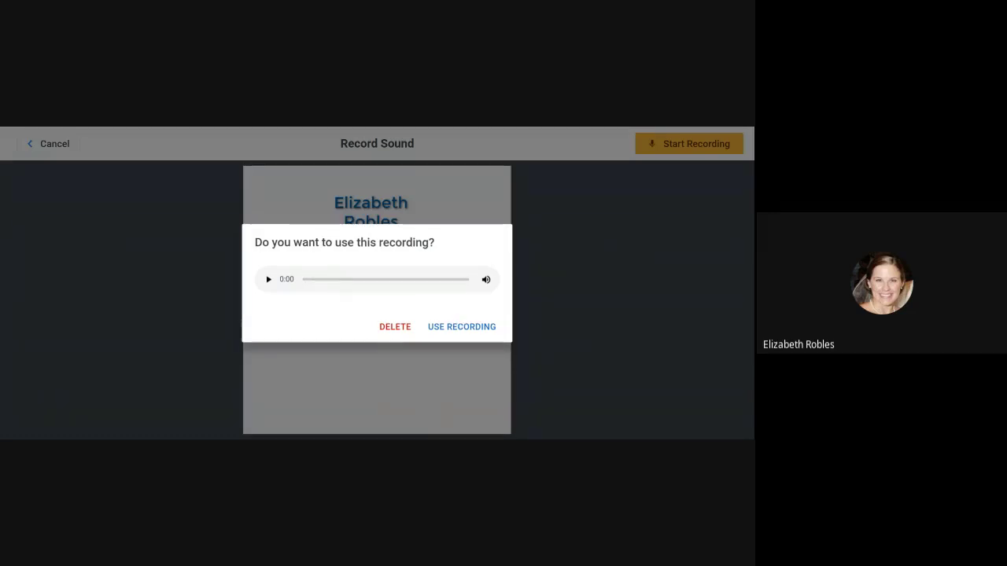
left_click(460, 333)
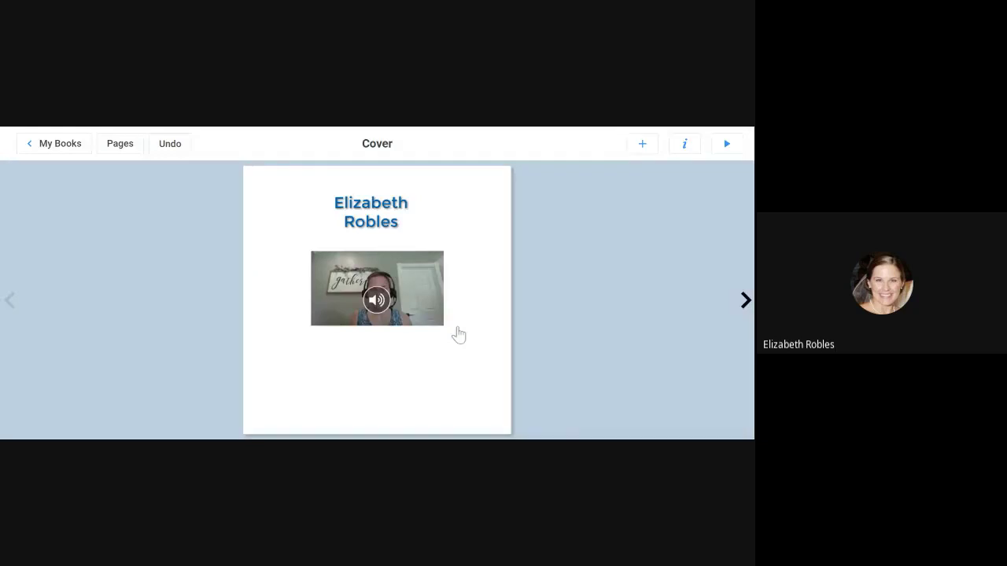
left_click_drag(391, 311, 279, 322)
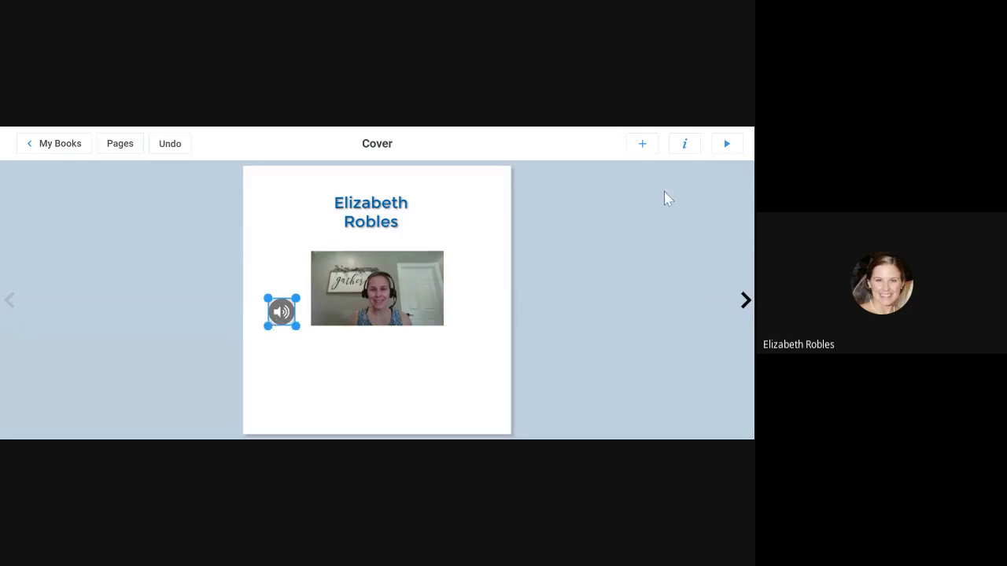
Step: Draw a test question mark at the page's upper right with the pen, then erase it completely
left_click(643, 145)
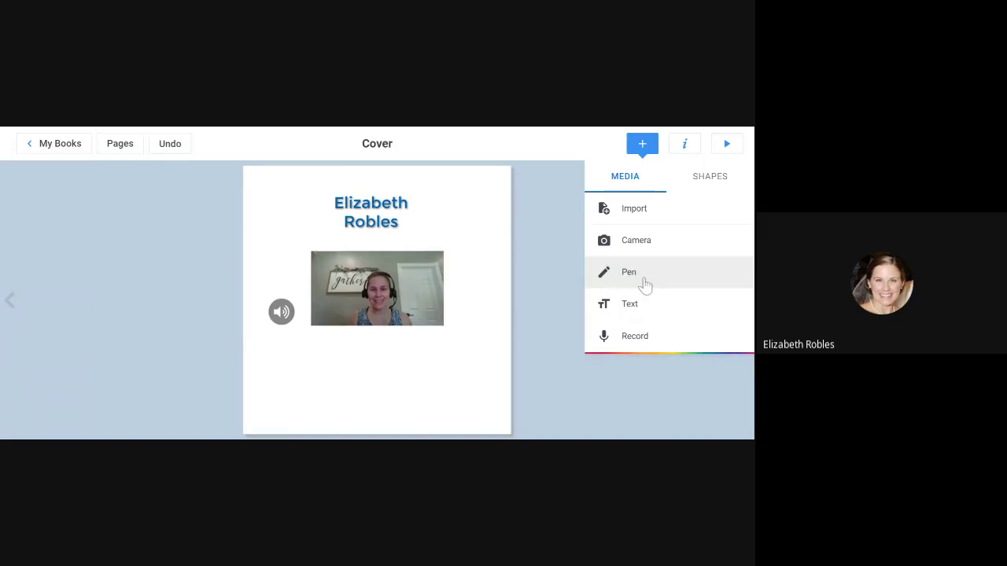
left_click(644, 281)
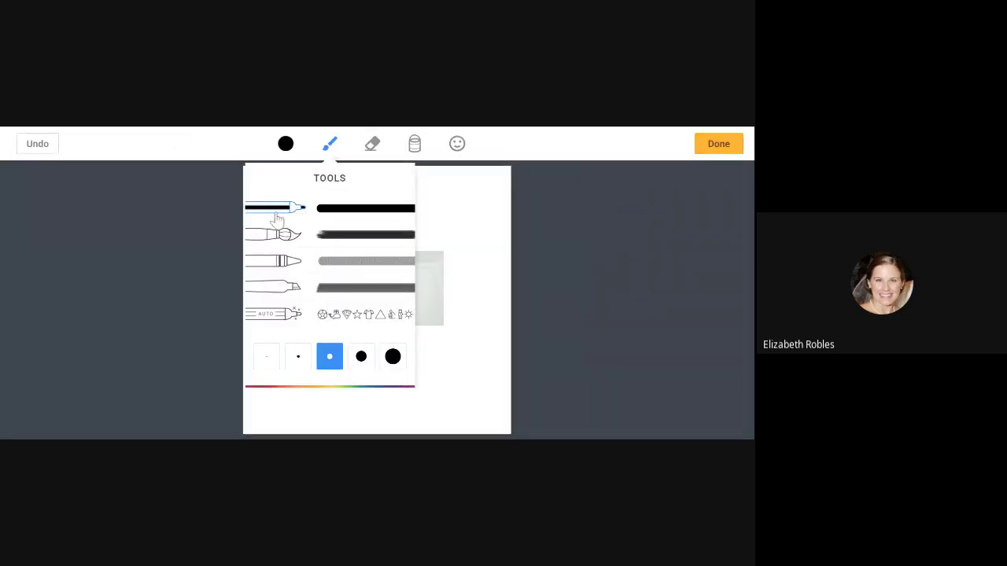
mouse_move(458, 219)
left_mouse_down()
mouse_move(487, 198)
mouse_move(490, 237)
left_mouse_up()
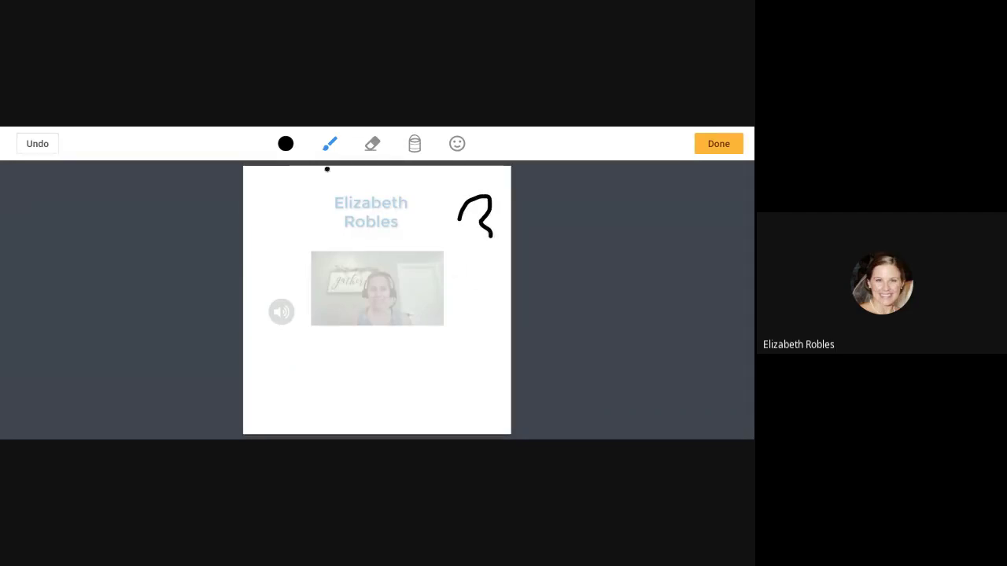
left_click(371, 144)
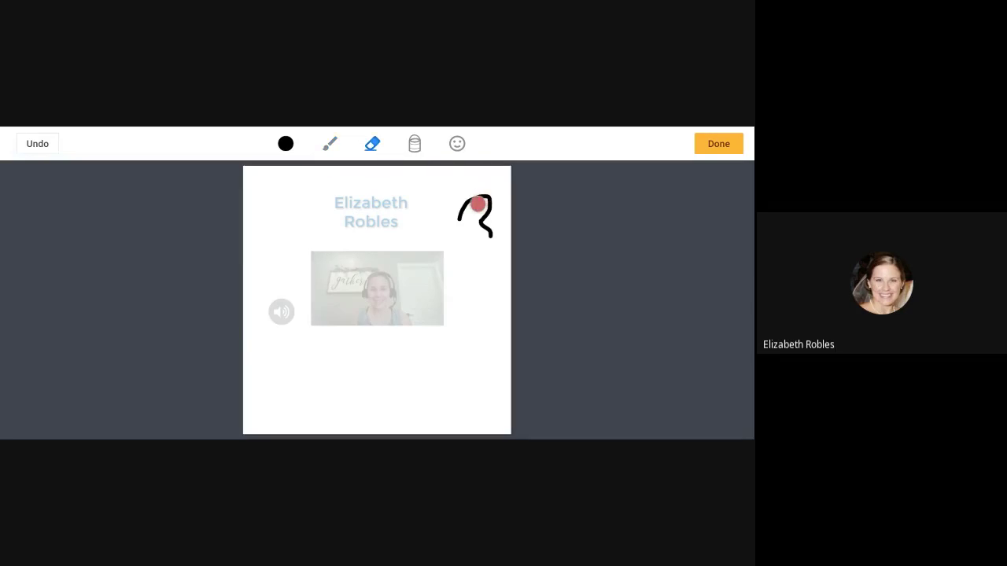
mouse_move(447, 217)
left_mouse_down()
mouse_move(488, 196)
mouse_move(488, 229)
left_mouse_up()
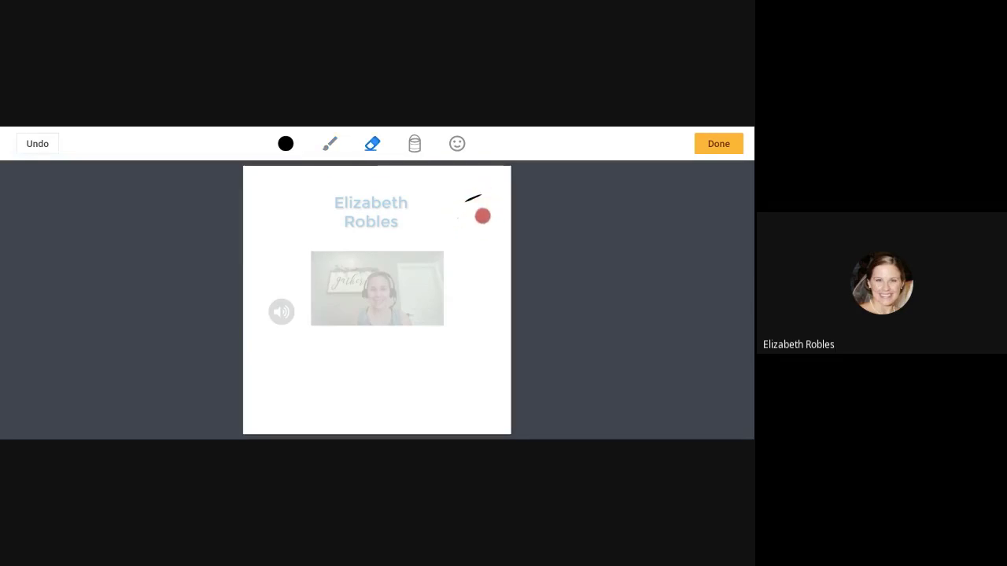
left_click_drag(469, 189, 475, 204)
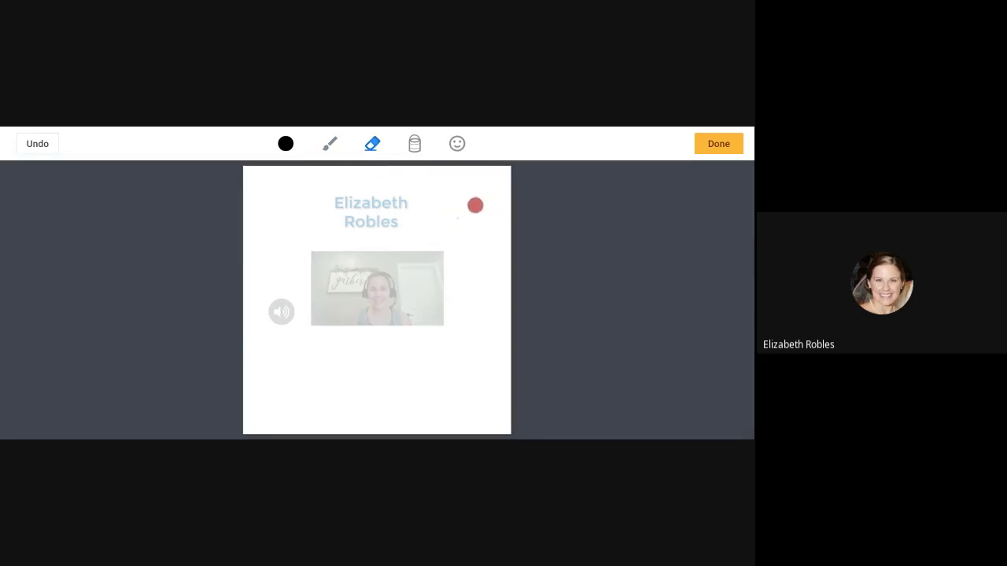
Step: Leave drawing mode and re-enter it with the pen tools list showing
left_click(719, 144)
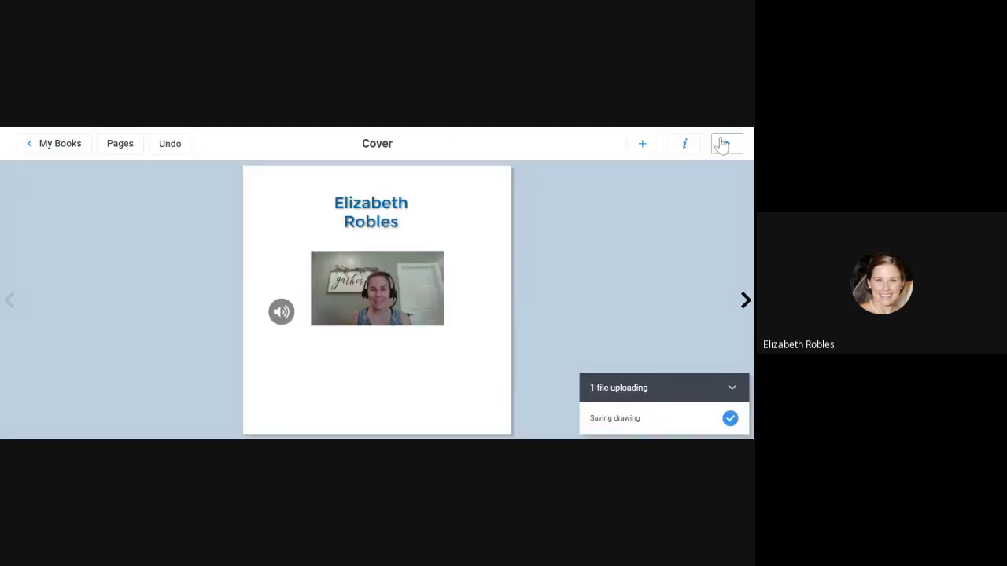
left_click(643, 144)
left_click(630, 273)
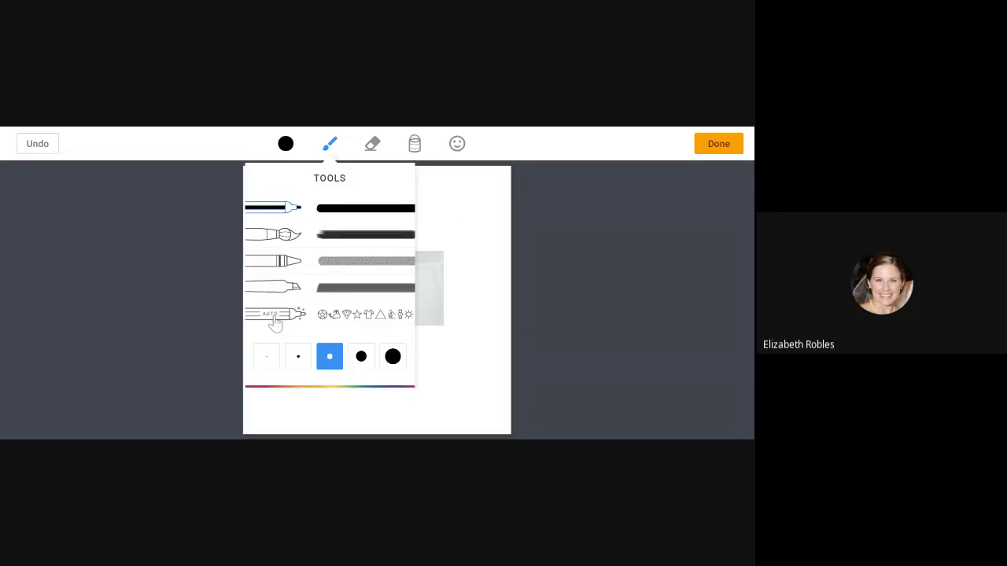
Step: Sketch a rough shape below the photo with AutoDraw and swap it for a suggested doodle
left_click(273, 317)
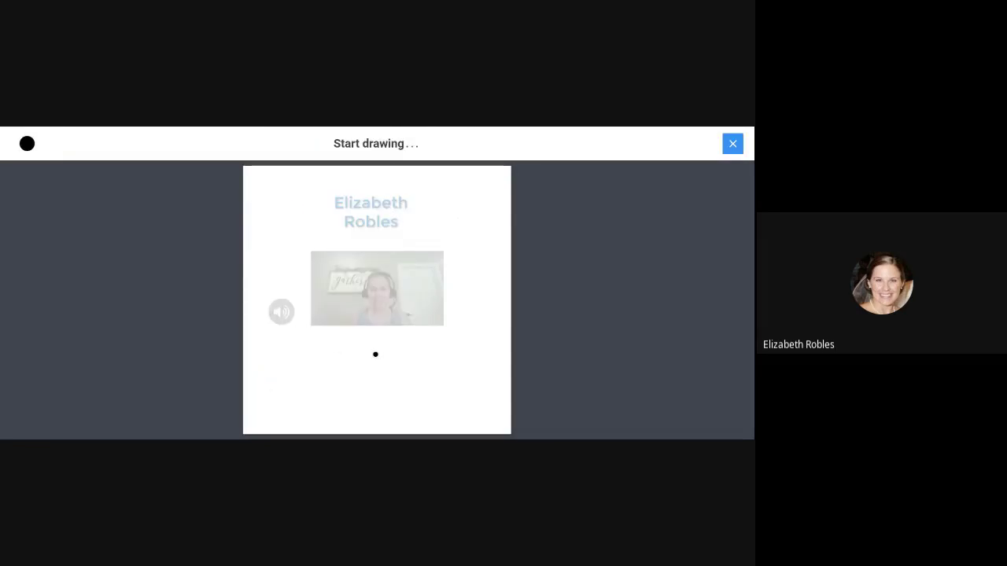
mouse_move(375, 354)
left_mouse_down()
mouse_move(337, 371)
mouse_move(356, 401)
mouse_move(433, 381)
mouse_move(439, 355)
mouse_move(413, 339)
mouse_move(380, 343)
left_mouse_up()
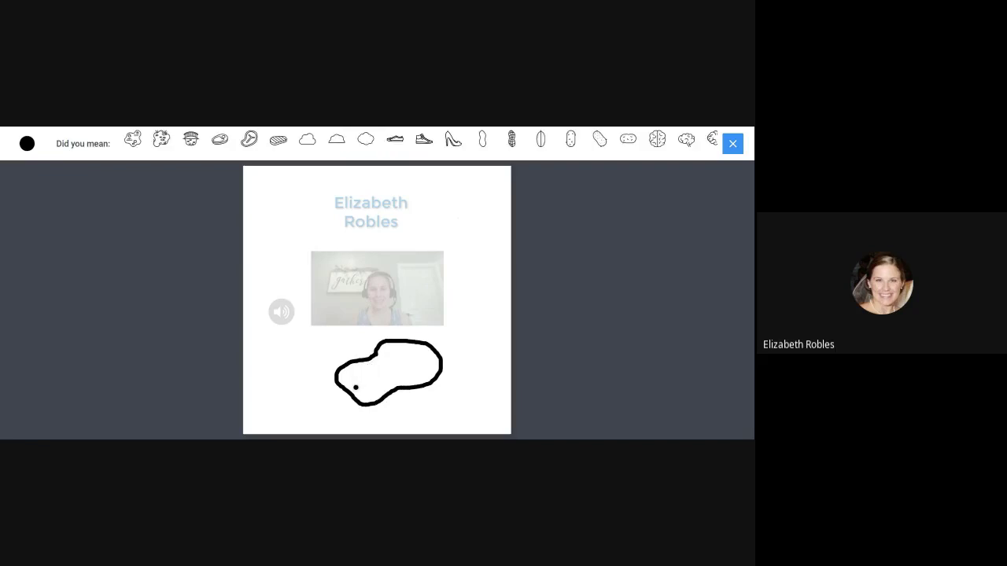
left_click_drag(367, 382, 372, 376)
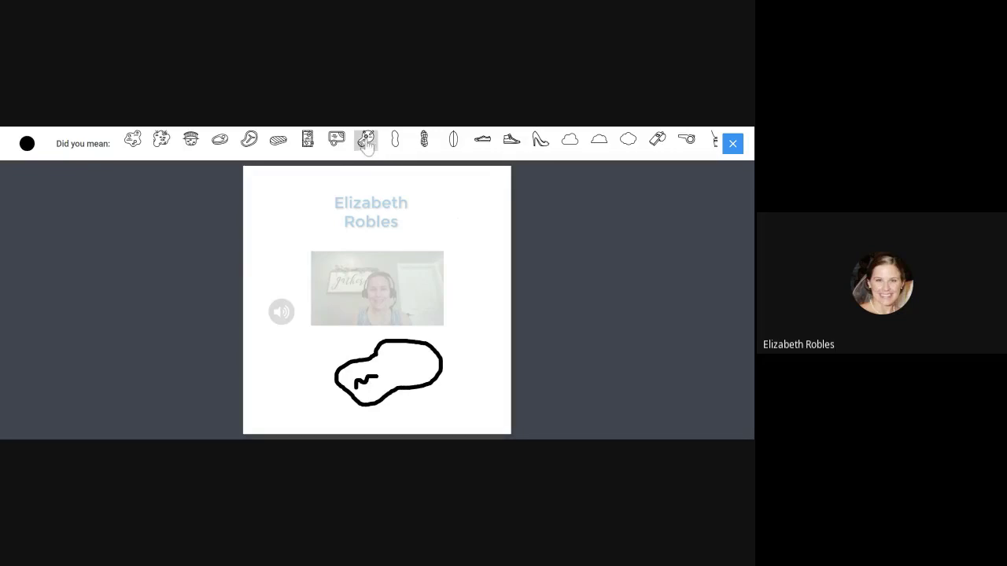
left_click(366, 146)
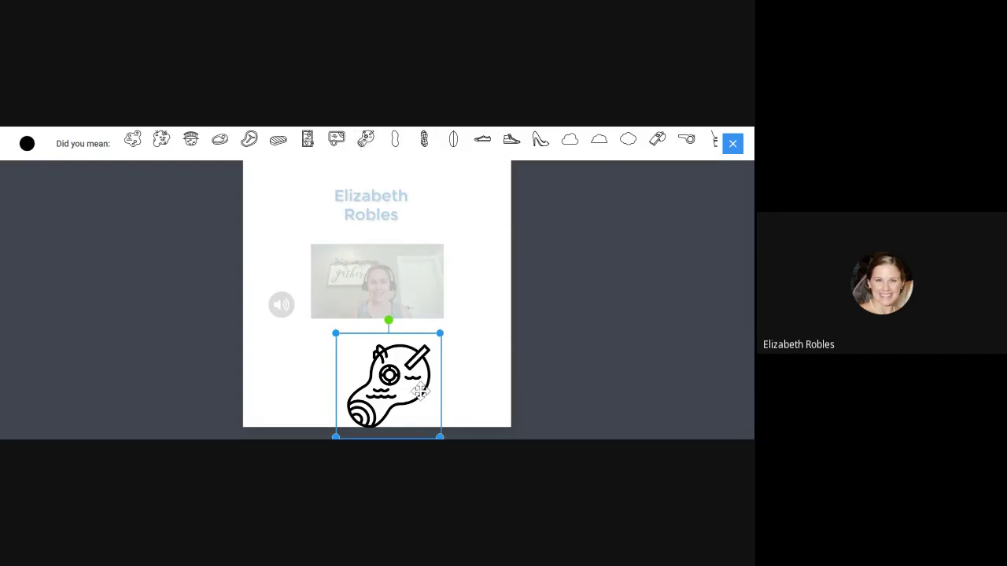
Step: Shrink the doodle, shift it to the lower right, and deselect it to finish the drawing
left_click_drag(430, 387, 458, 383)
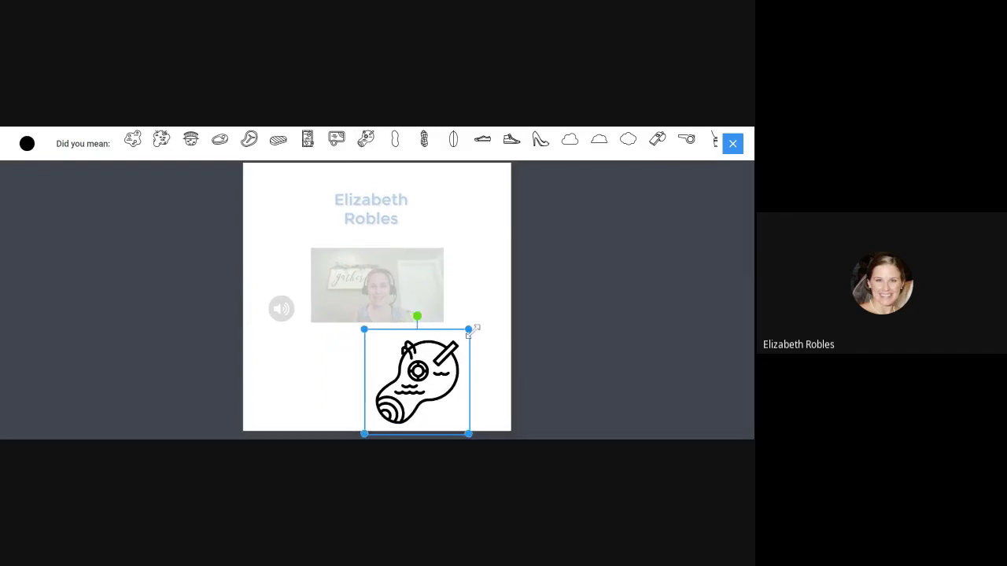
mouse_move(473, 329)
left_mouse_down()
mouse_move(463, 340)
mouse_move(467, 358)
left_mouse_up()
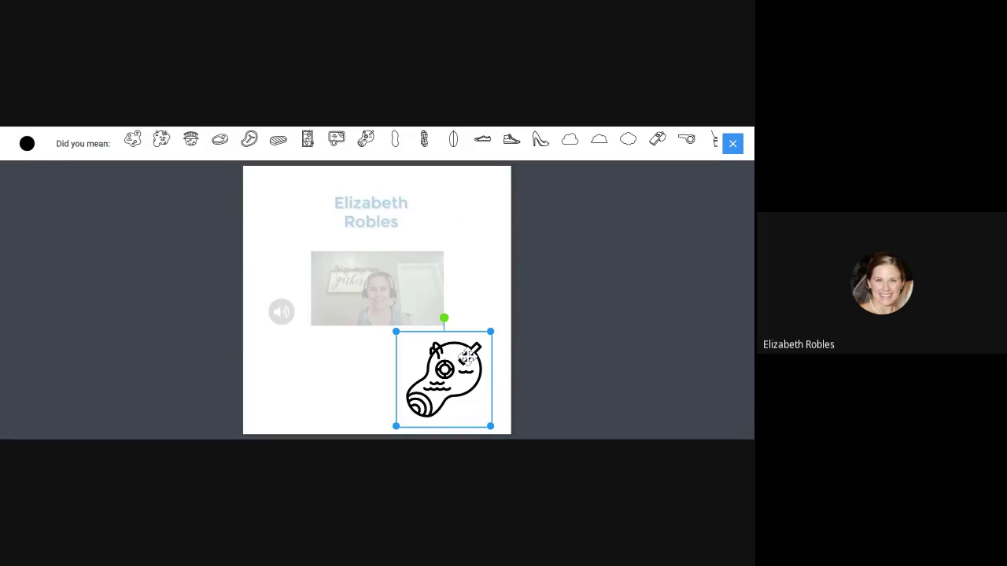
left_click(478, 284)
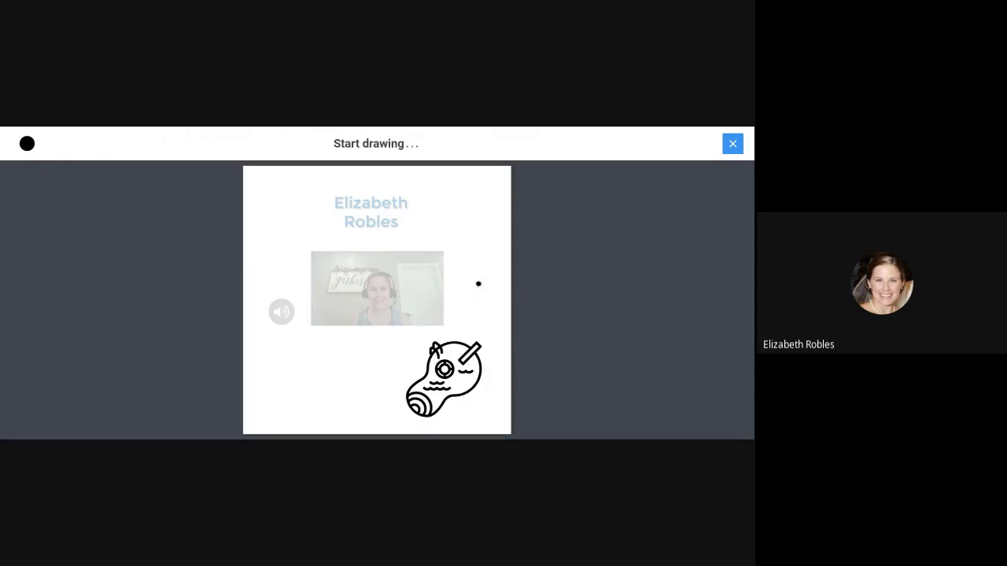
left_click(733, 143)
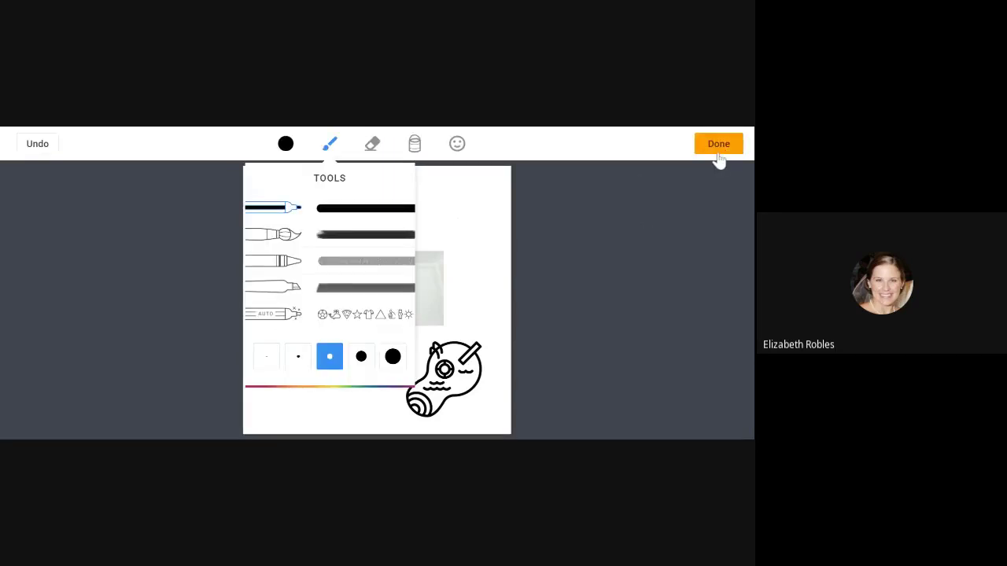
left_click(718, 151)
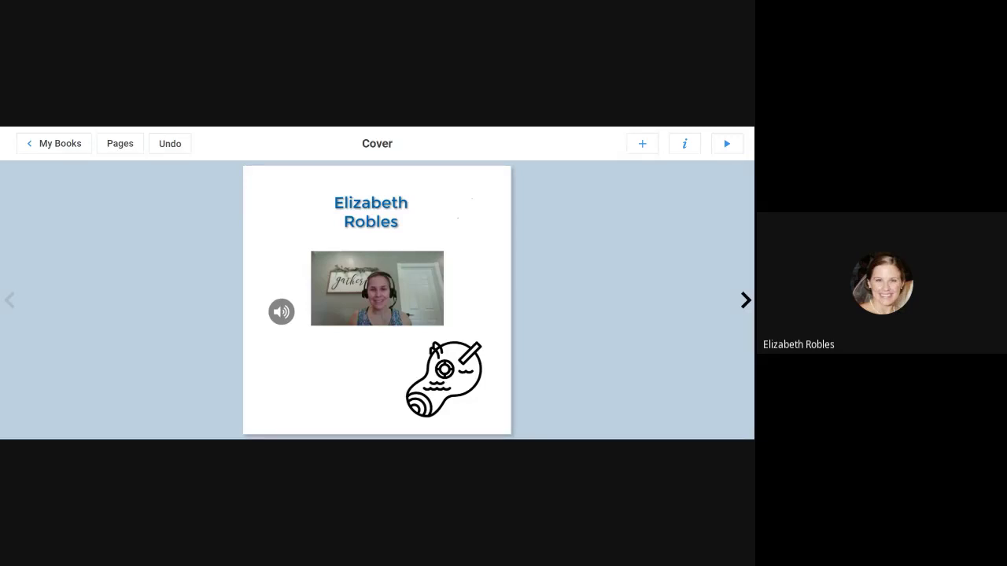
left_click(684, 148)
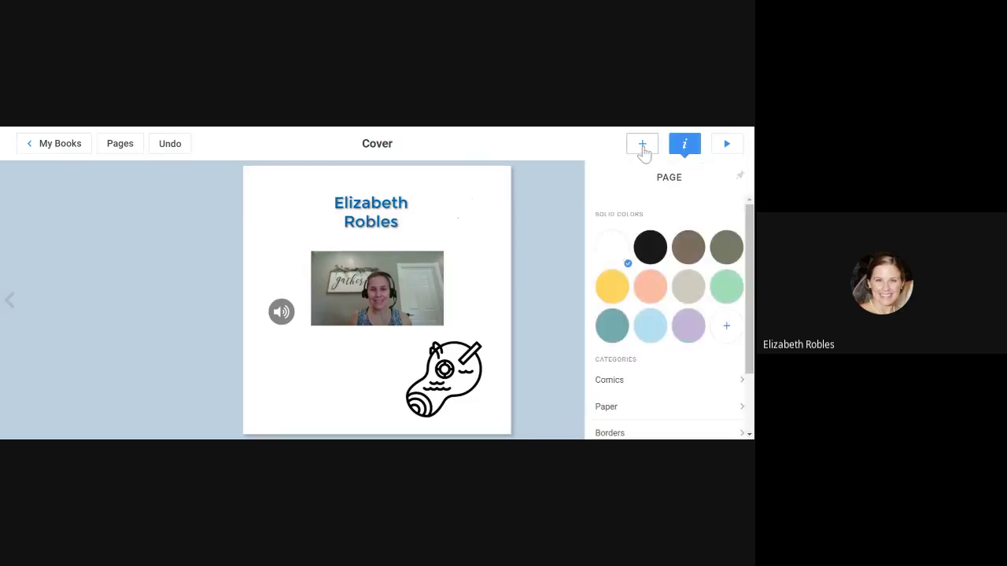
scroll(744, 315, "down", 2)
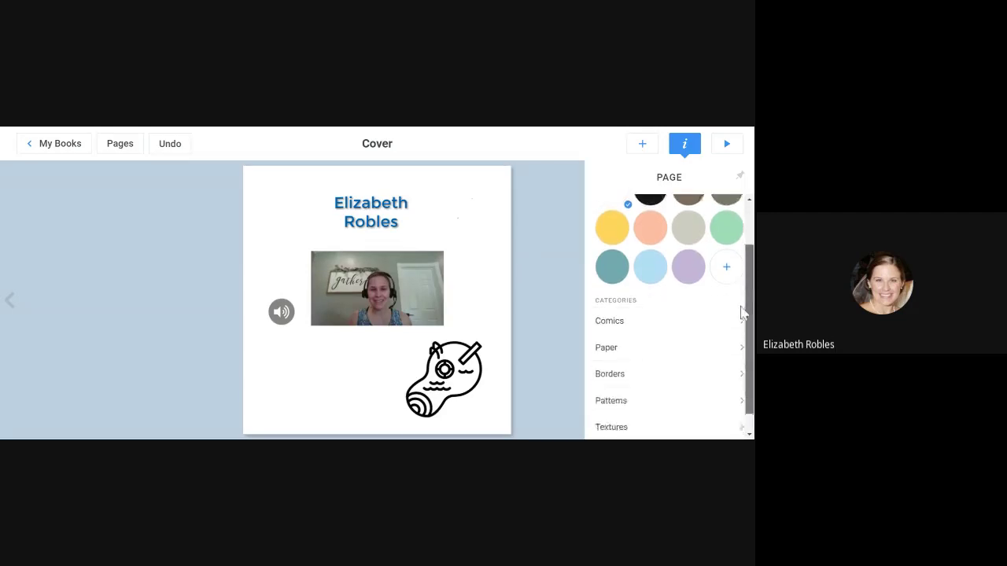
scroll(742, 335, "up", 1)
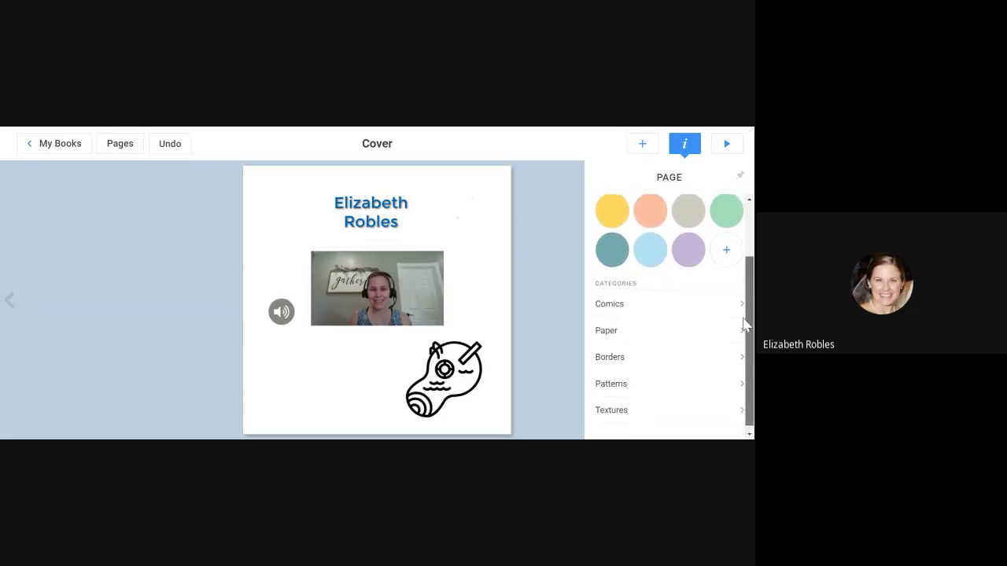
left_click(668, 409)
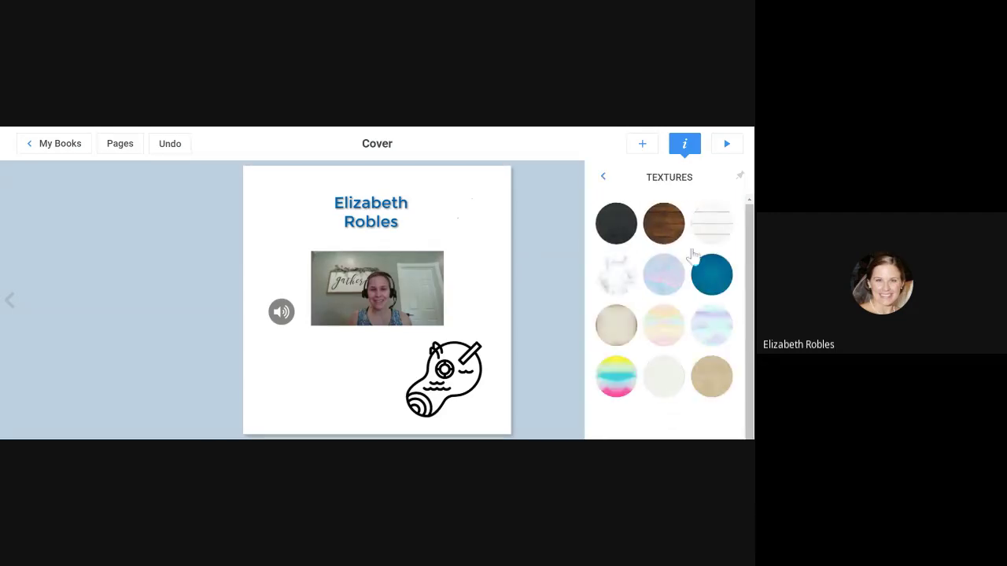
left_click(549, 212)
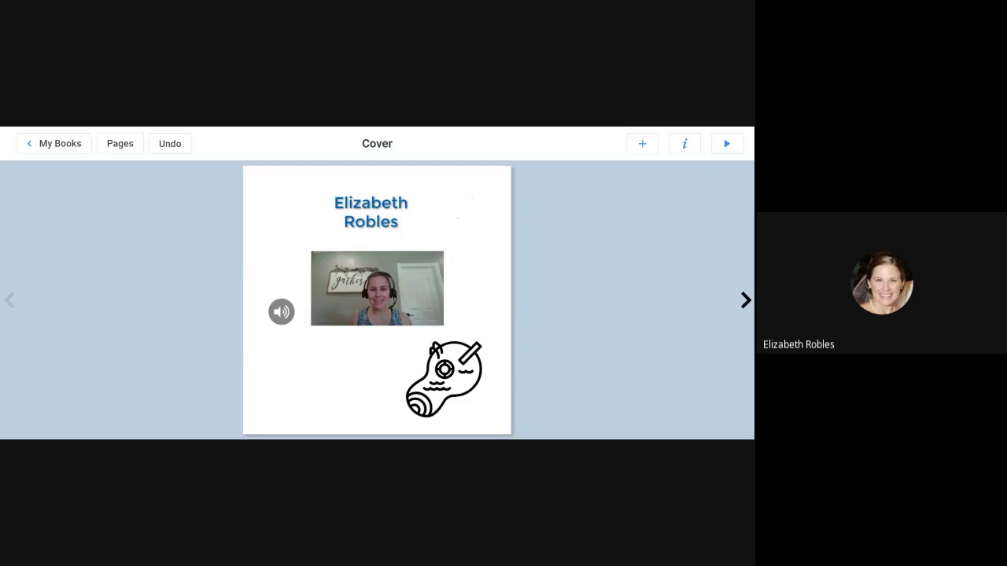
Step: From My Books, use Share > Publish online, enter the author's first name as the title, and publish
left_click(52, 148)
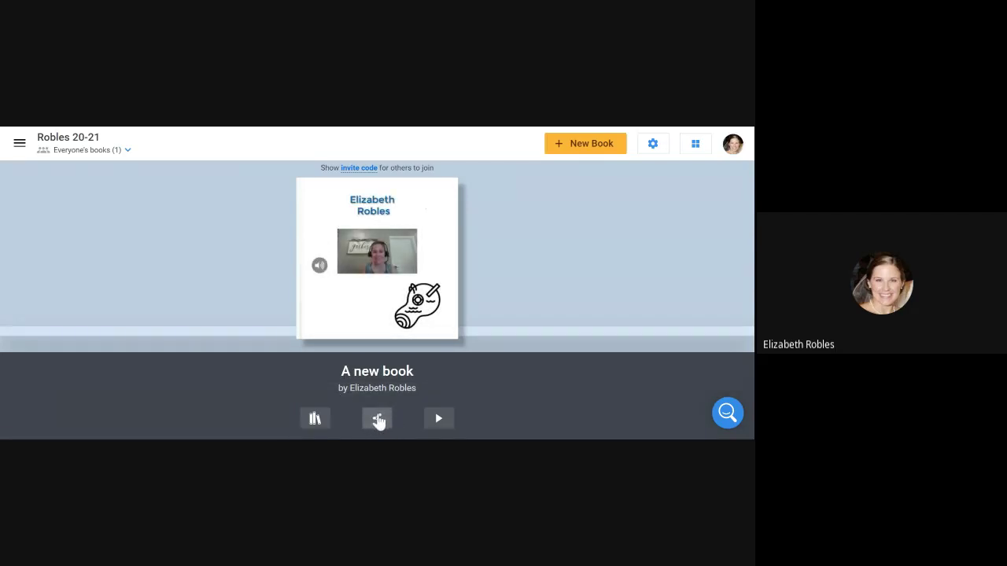
left_click(378, 424)
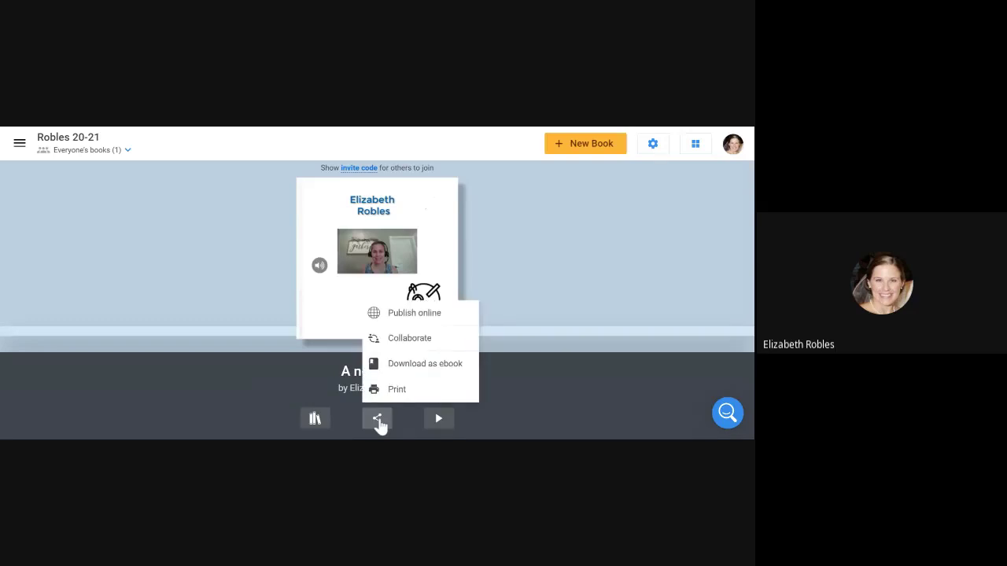
left_click(410, 319)
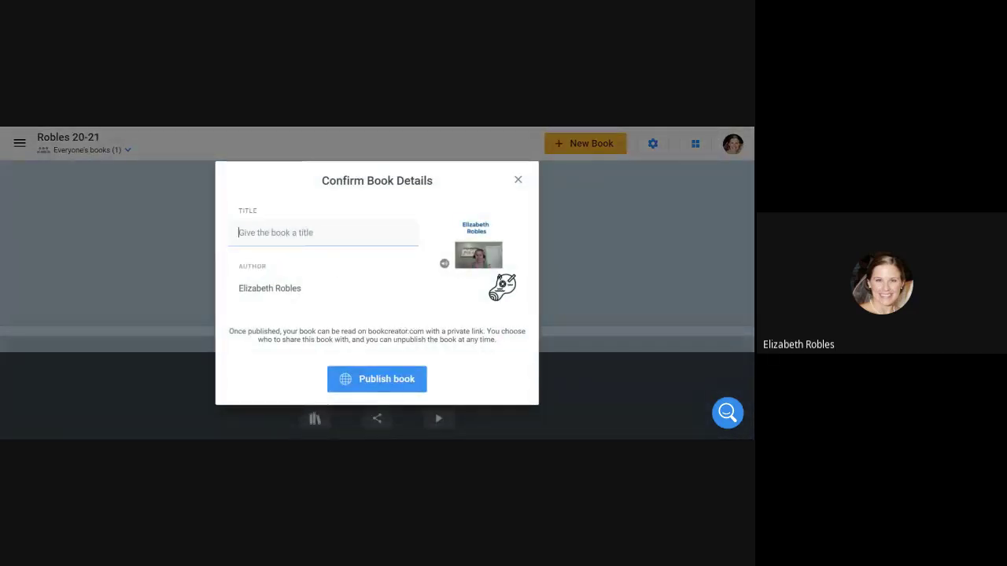
type("Elizabeth")
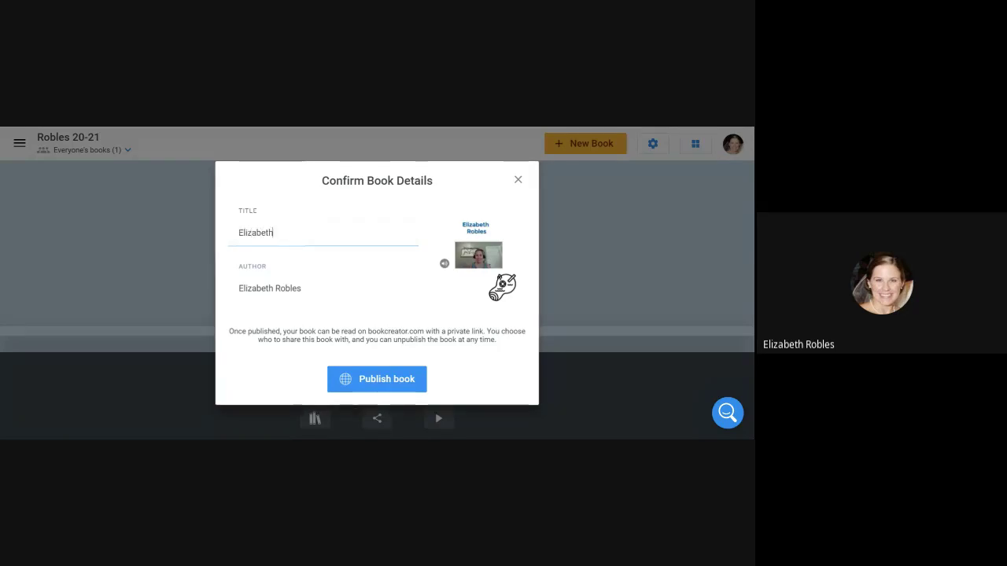
left_click(378, 388)
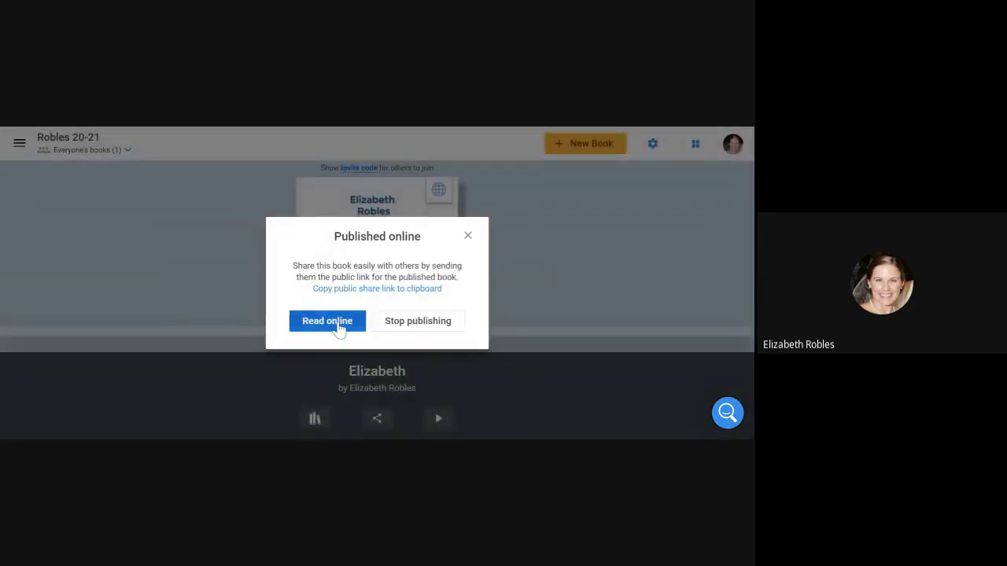
Step: Open the published book in the online reader, page forward, then return to the cover
left_click(338, 324)
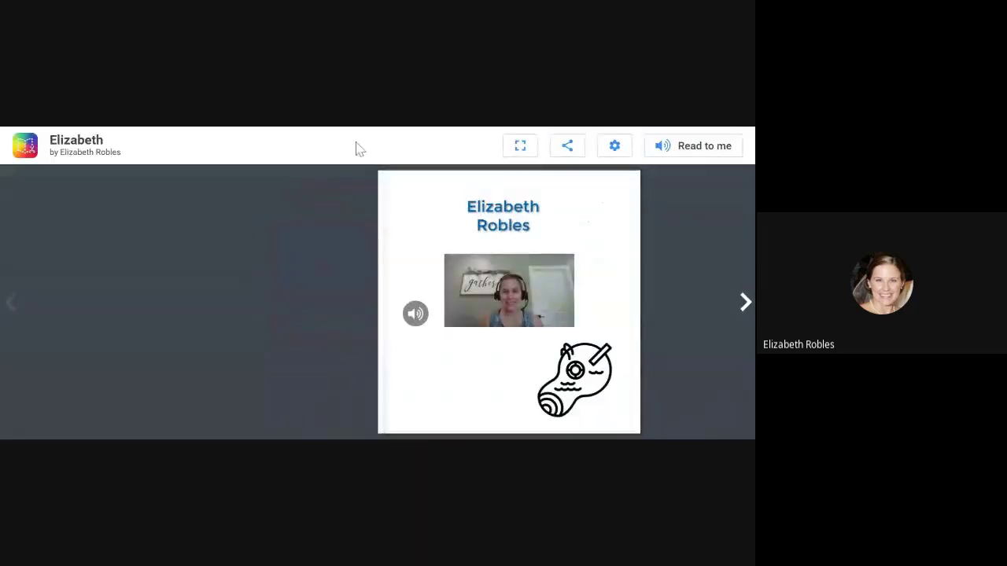
left_click(744, 305)
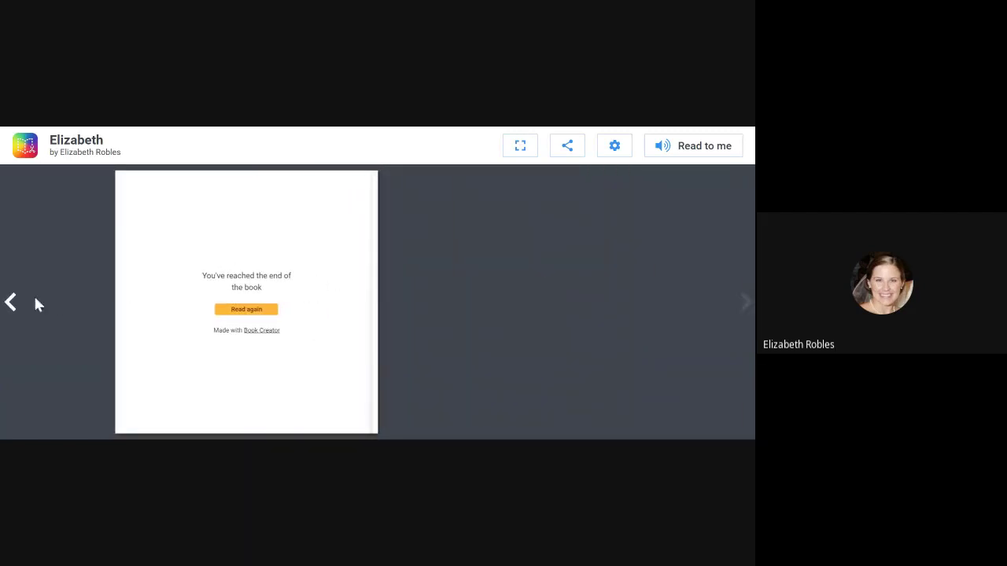
left_click(10, 306)
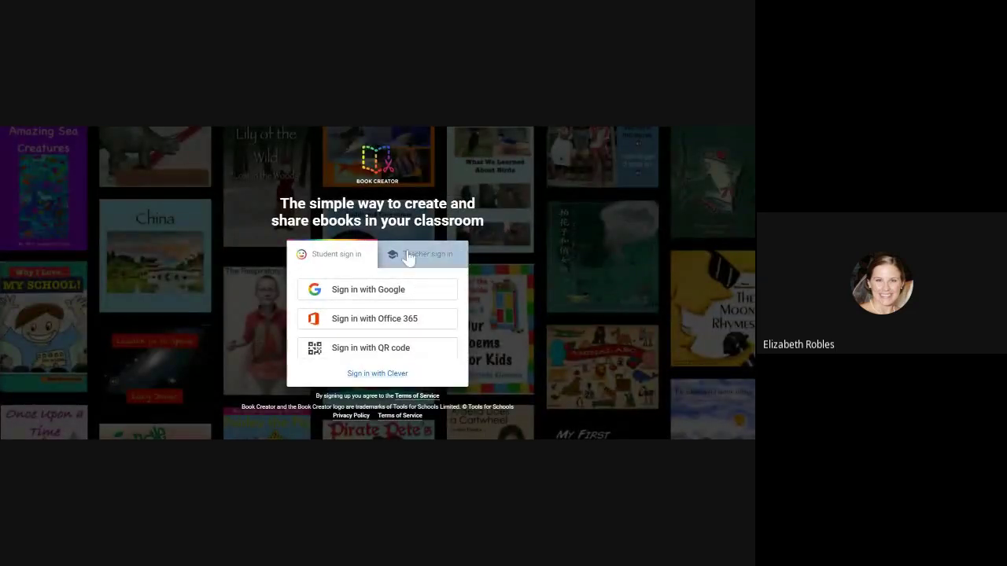
Step: Sign in as a teacher and open the Join an existing library prompt from the Teacher Dashboard
left_click(410, 260)
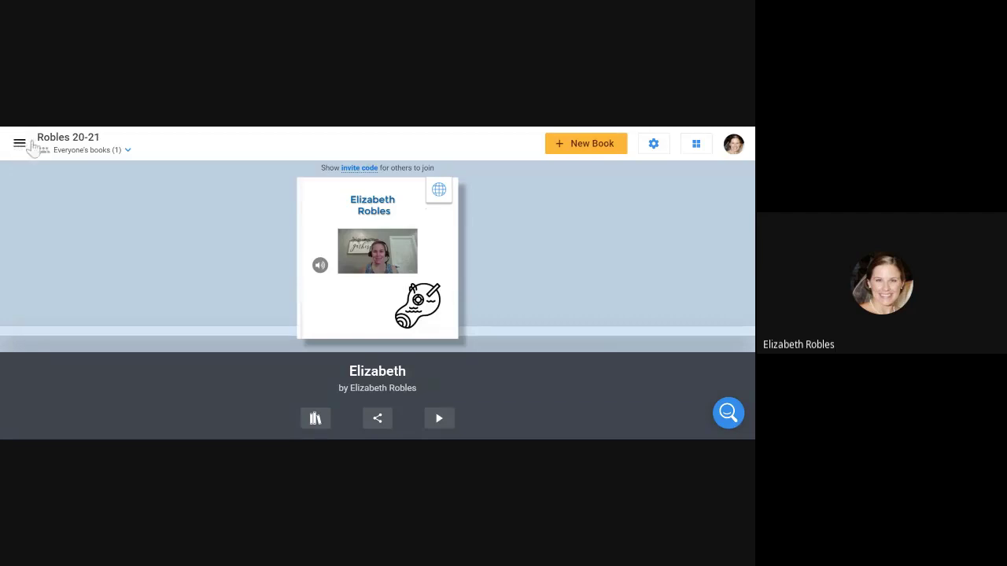
left_click(20, 144)
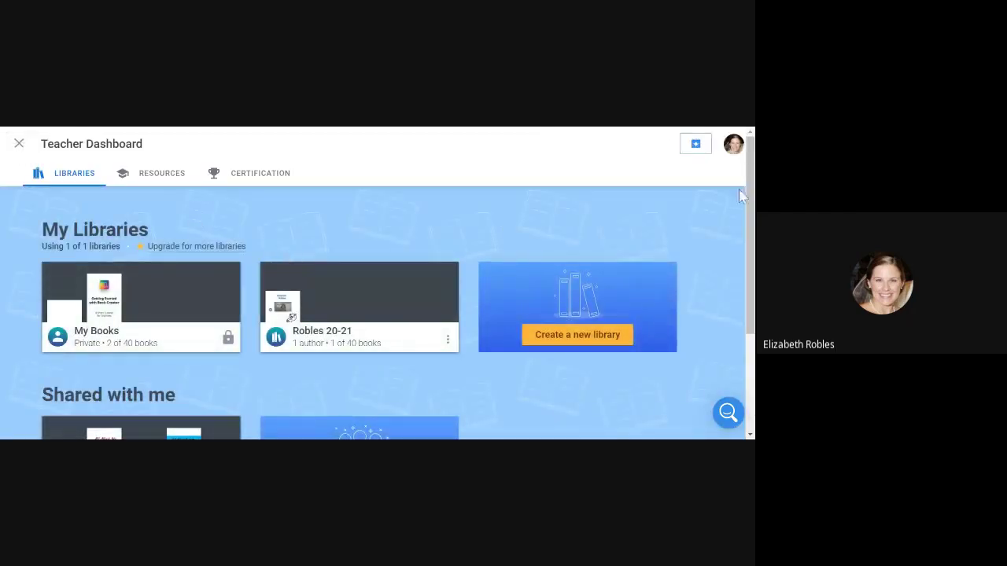
left_click_drag(751, 195, 749, 206)
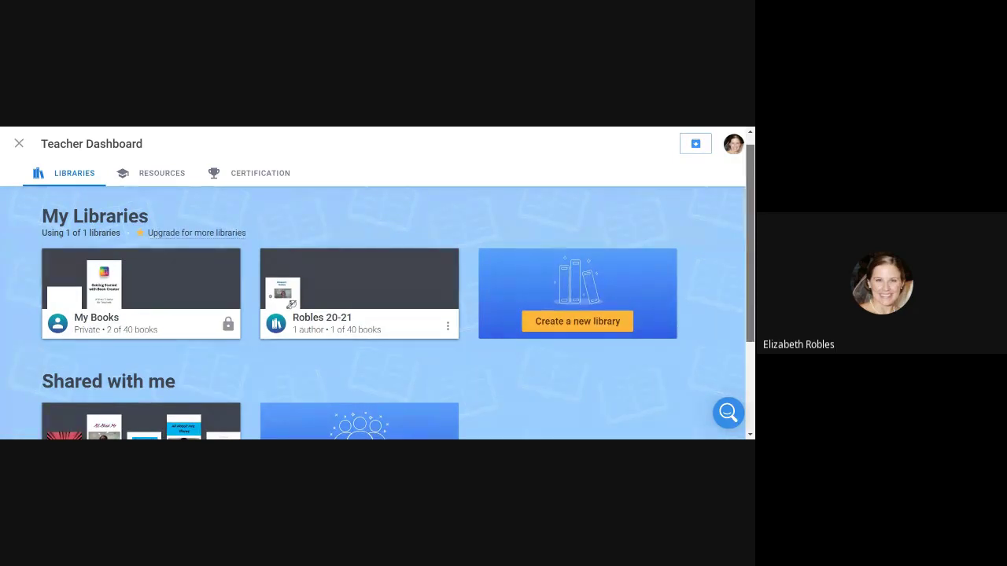
scroll(377, 298, "down", 2)
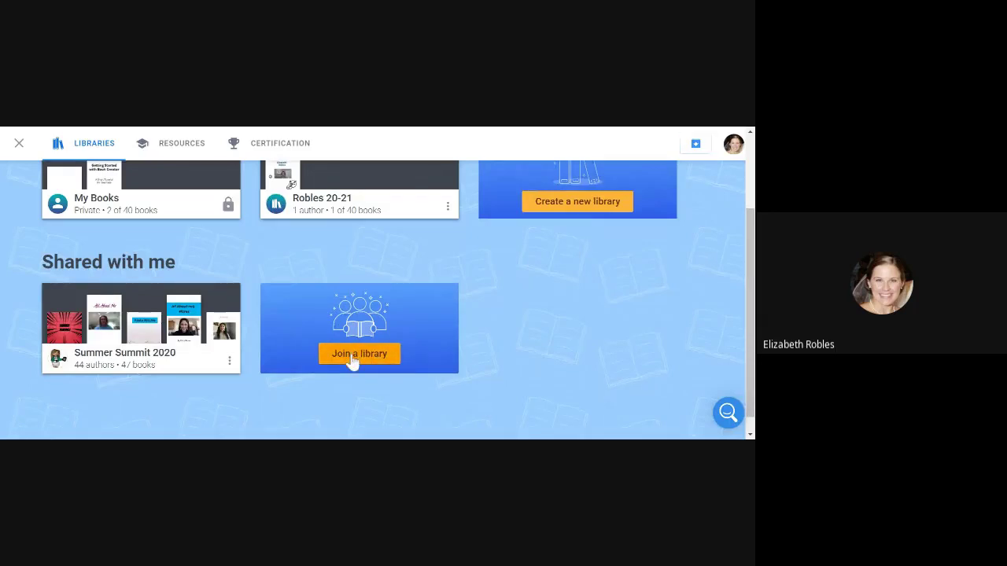
left_click(352, 358)
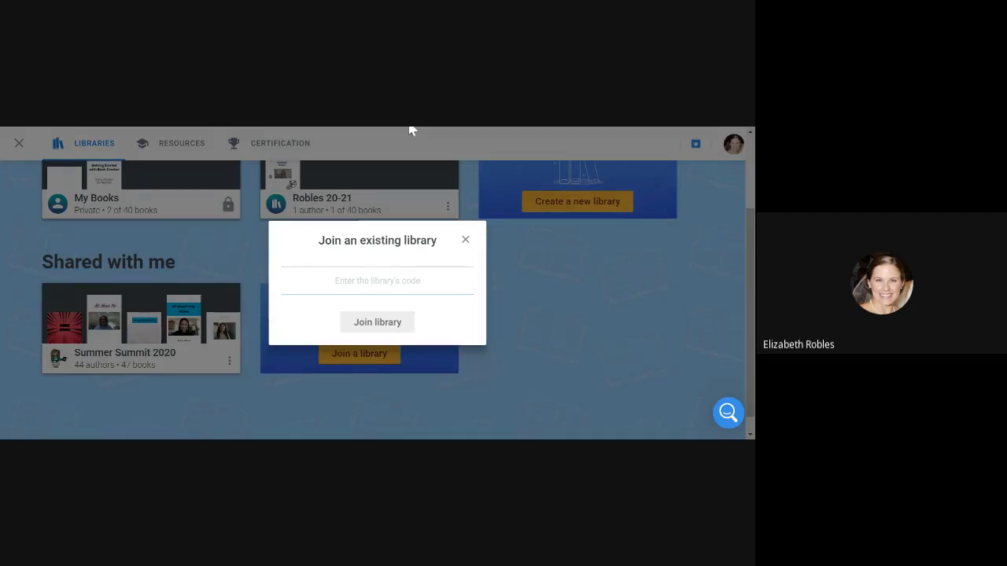
left_click(377, 281)
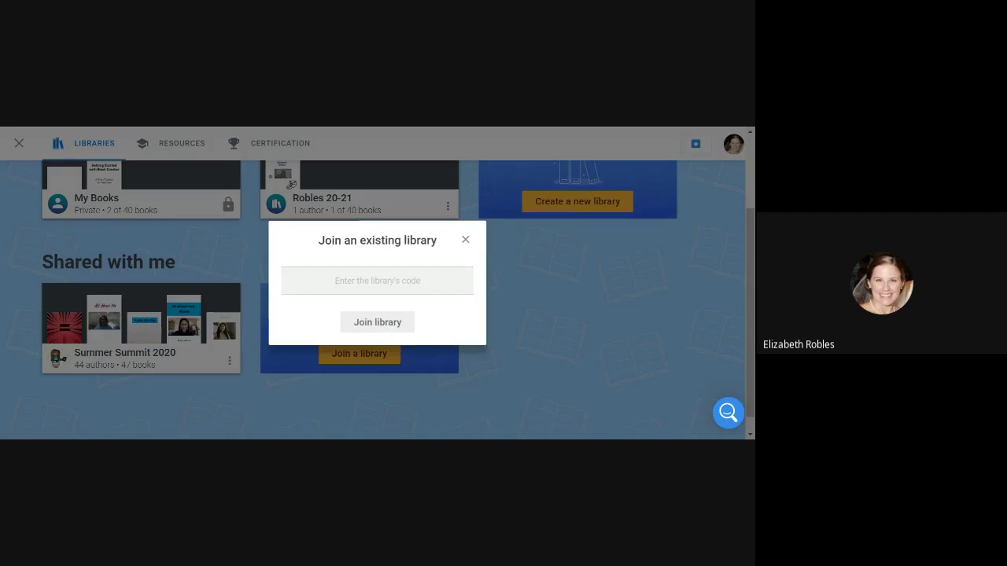
Step: Copy the library code from the Google Slides instructions slide
key("alt+Tab")
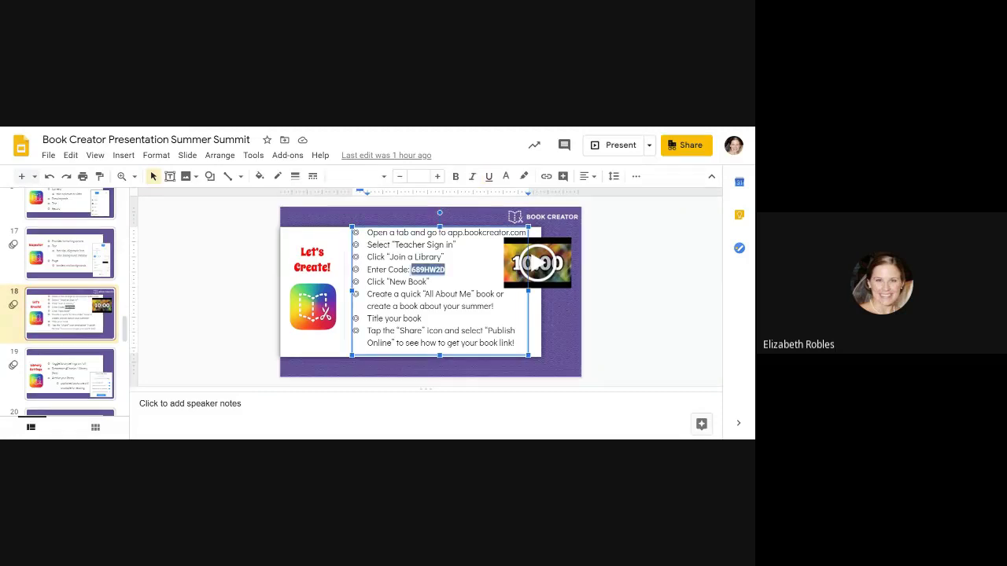
right_click(428, 269)
left_click(447, 193)
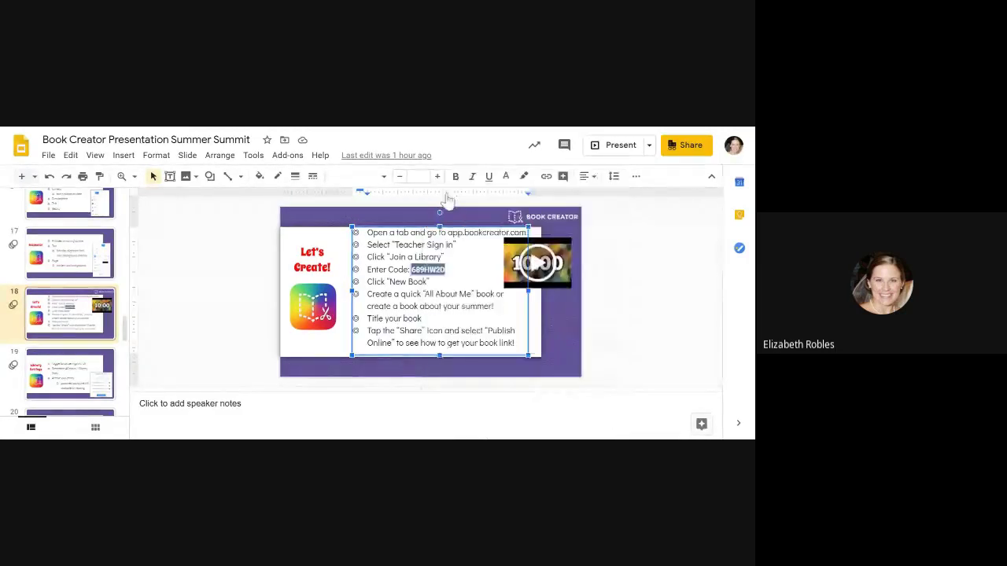
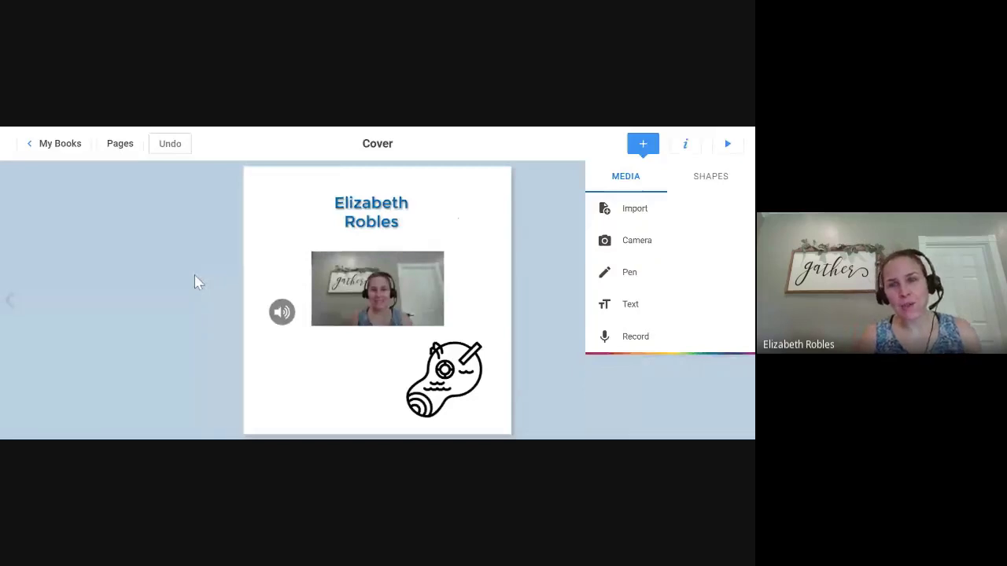
left_click(544, 251)
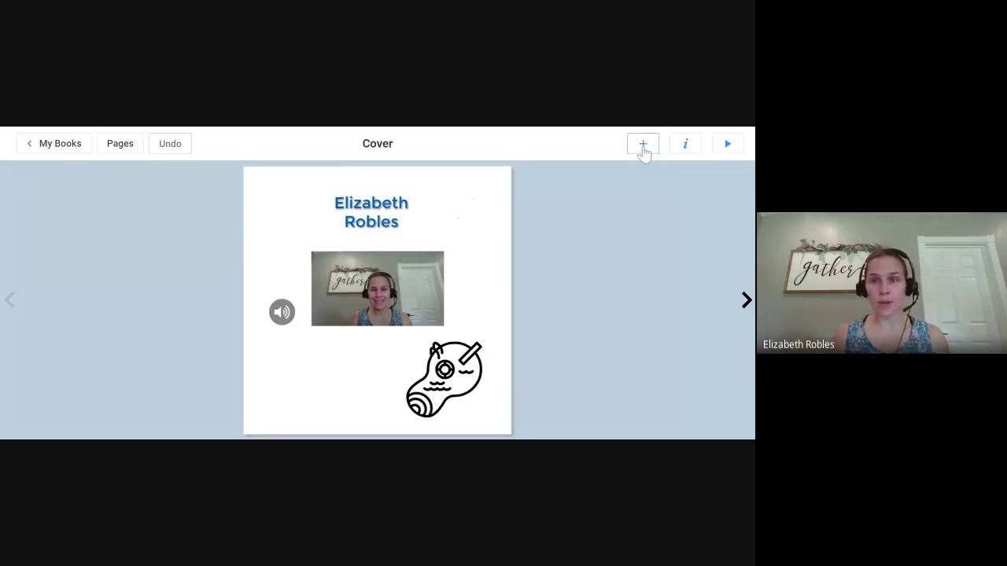
left_click(643, 148)
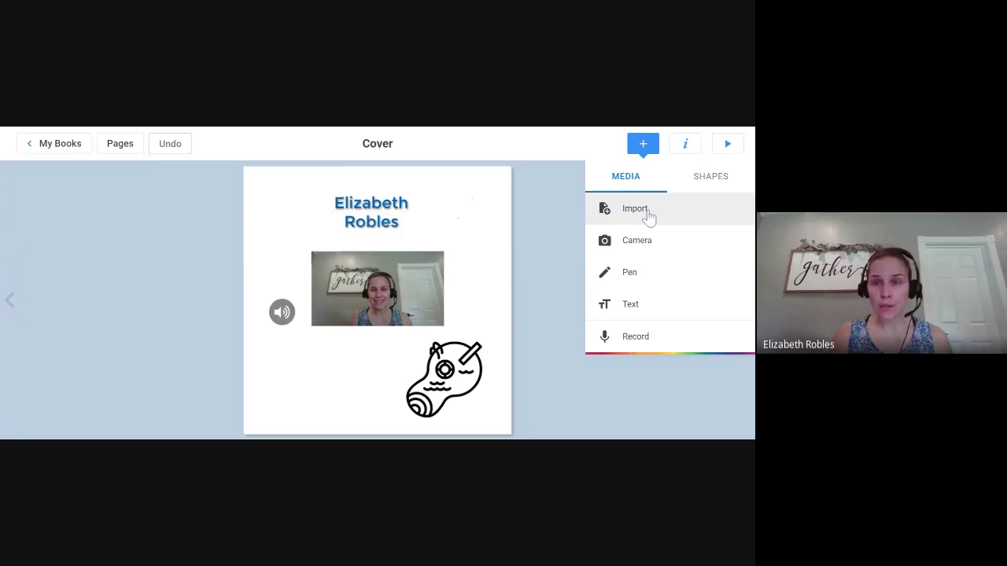
Step: Import an image by searching Google Images for 'dog' and inserting the white dog on grass
left_click(635, 209)
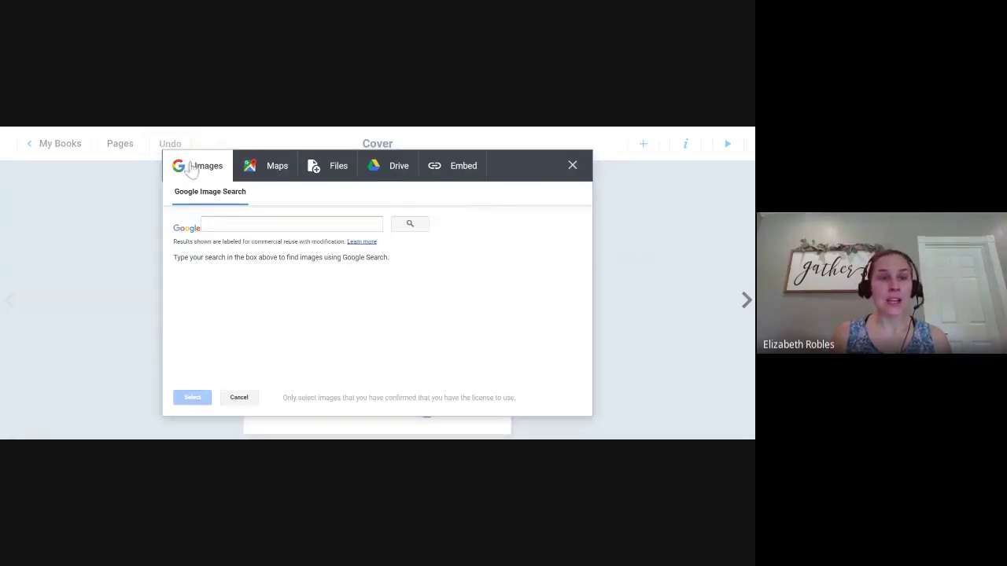
left_click(207, 227)
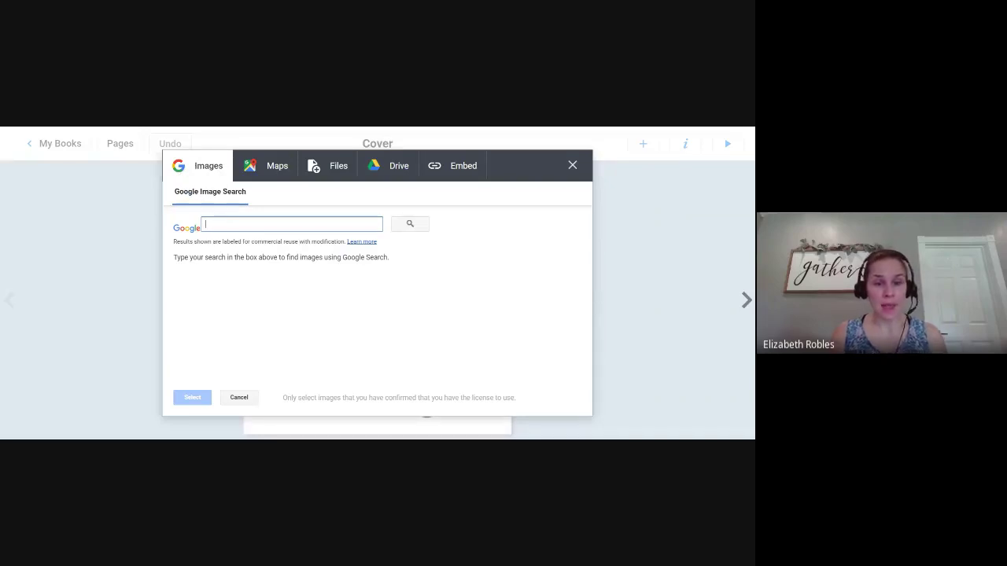
type("dog")
key("Return")
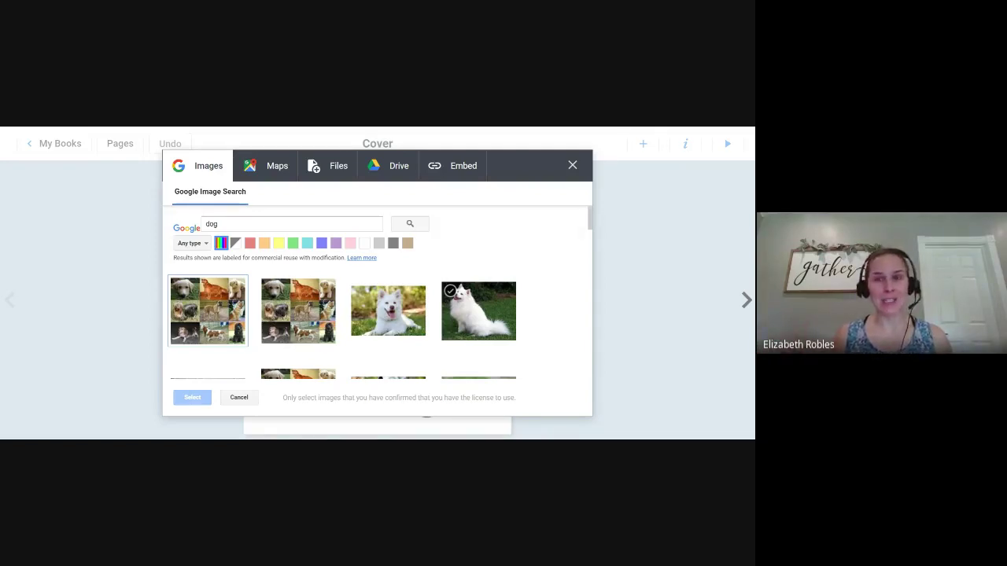
left_click(462, 313)
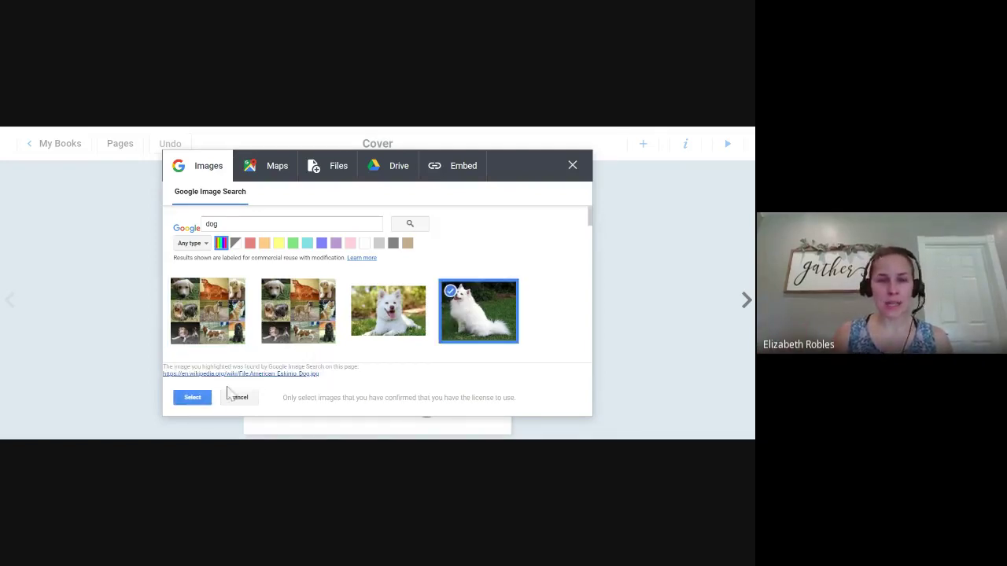
left_click(195, 398)
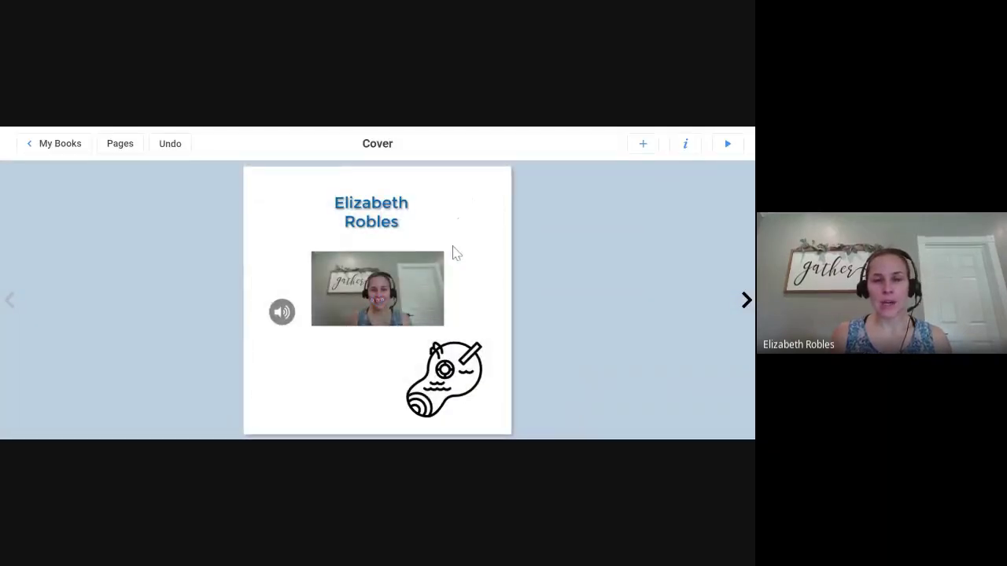
Step: Shrink the dog photo and move it to the cover's bottom-left beside the drawing
left_click(479, 225)
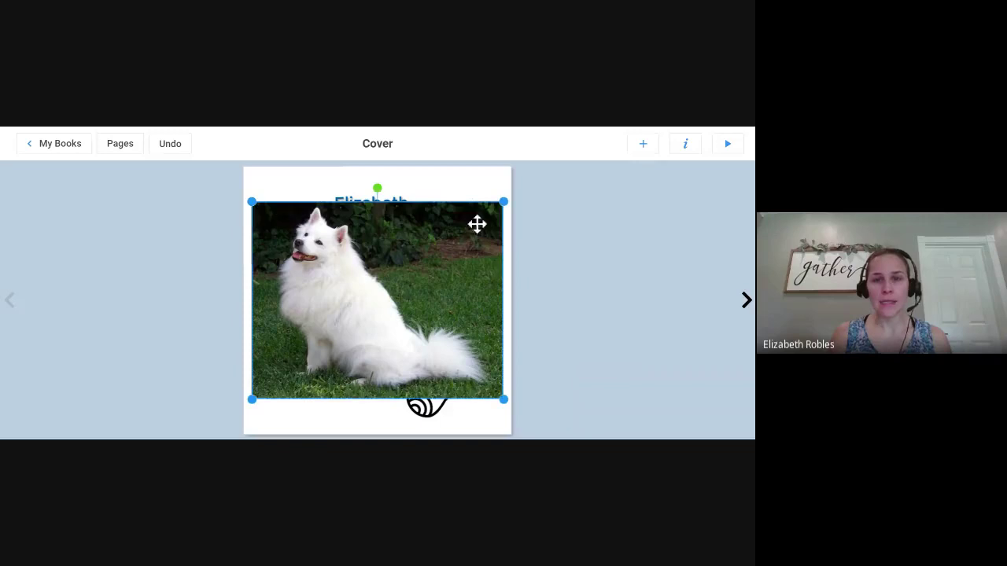
left_click_drag(502, 202, 325, 368)
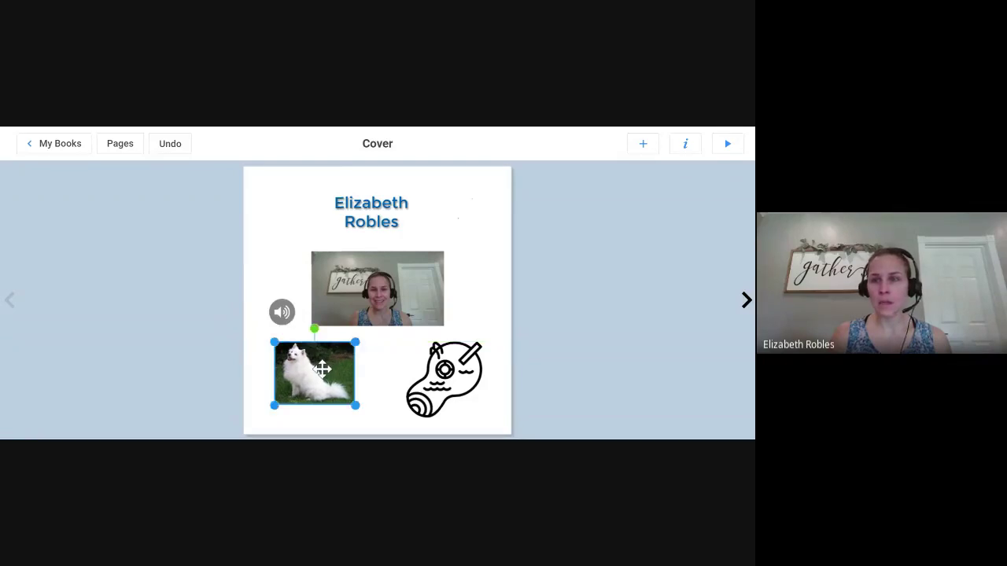
left_click(562, 317)
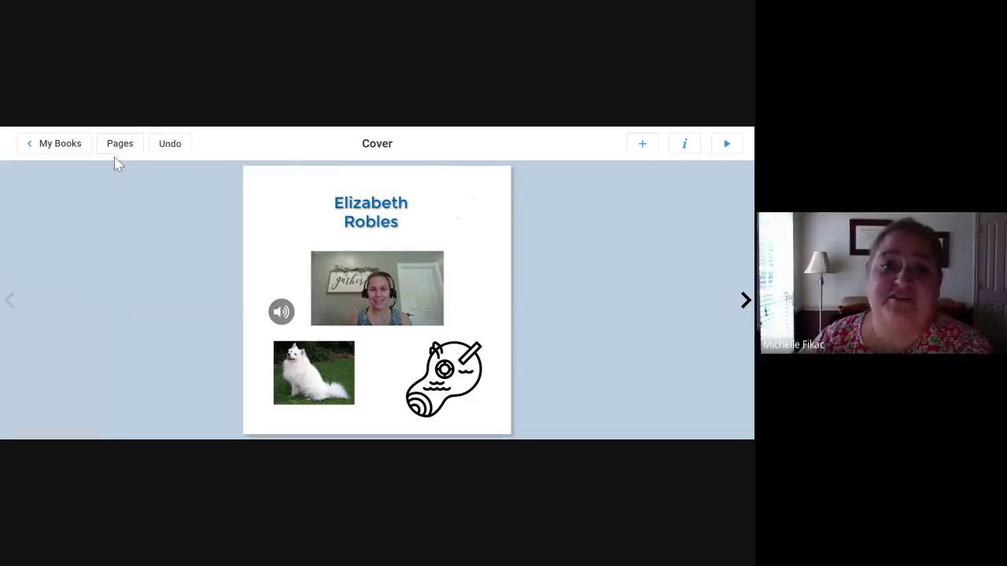
Step: Return to My Books and show the Teacher Dashboard libraries down to Shared with me
left_click(60, 144)
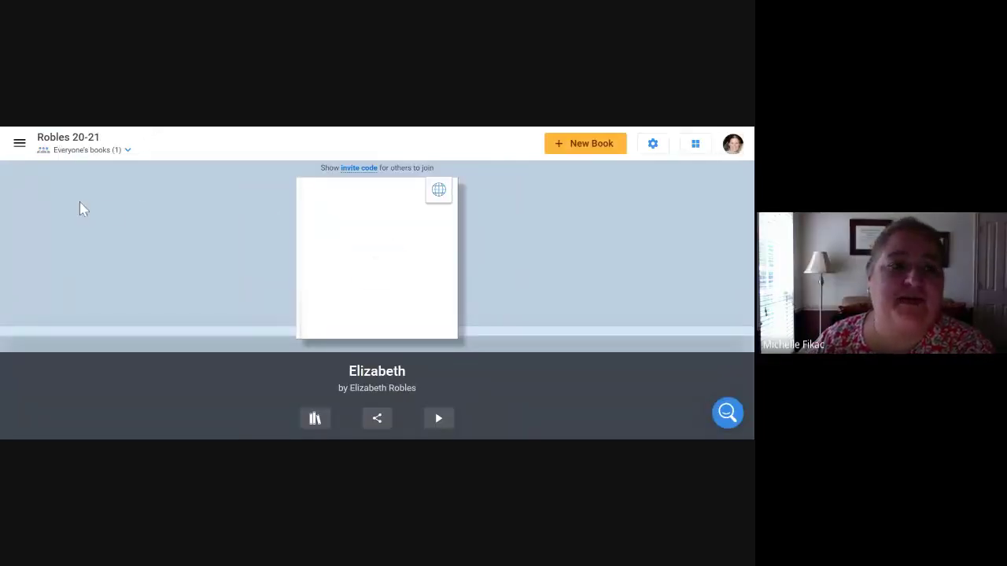
left_click(18, 146)
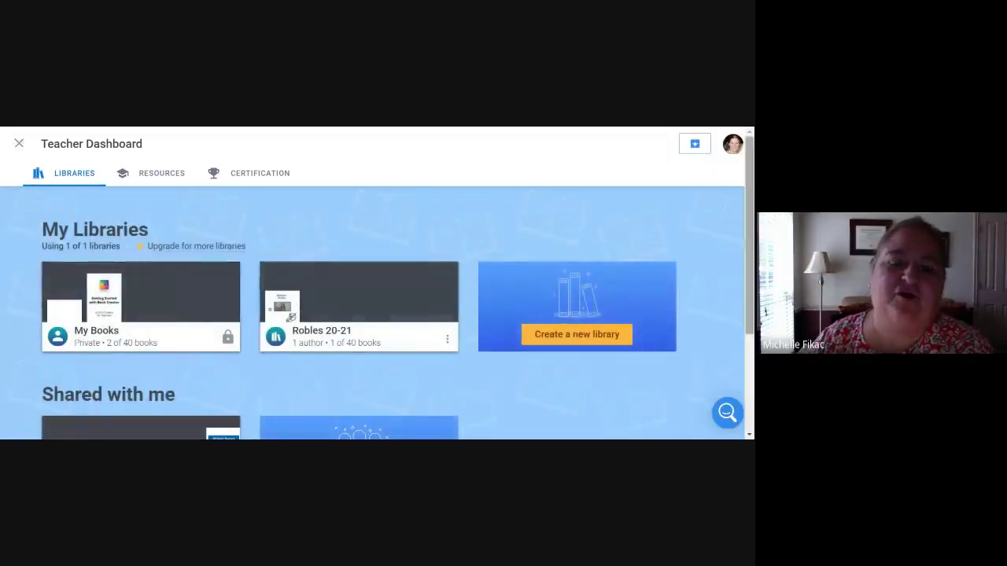
scroll(378, 298, "down", 2)
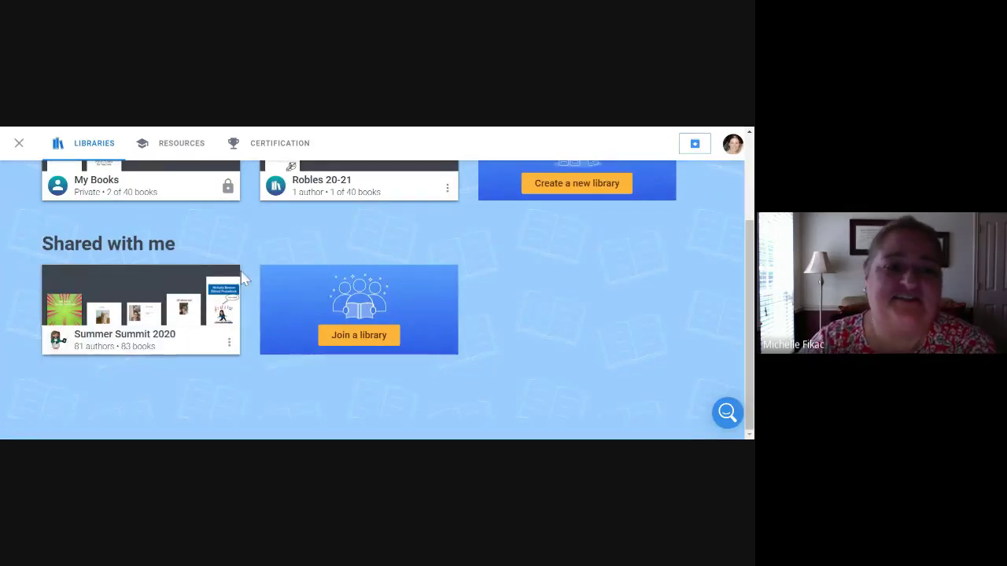
left_click(144, 353)
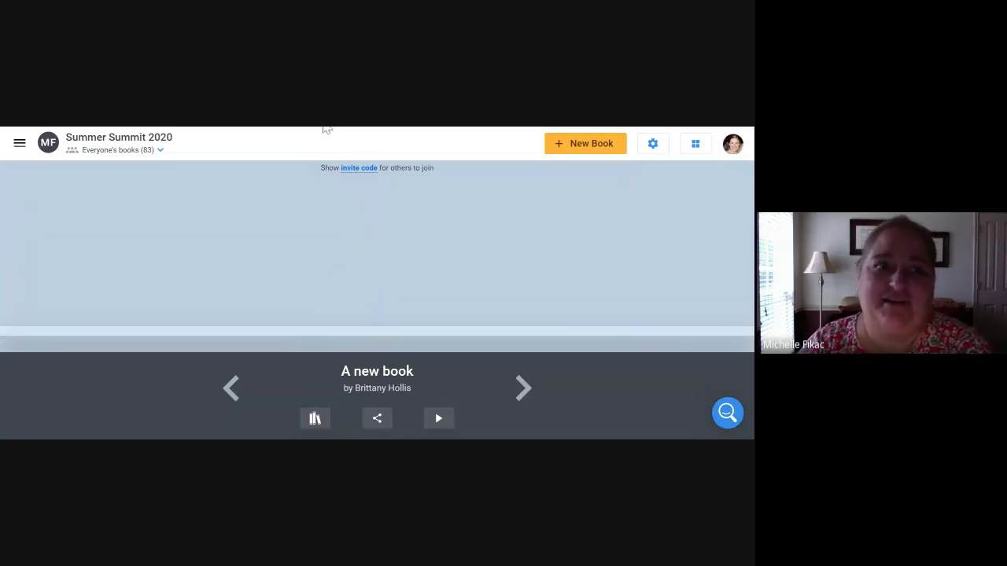
left_click(522, 387)
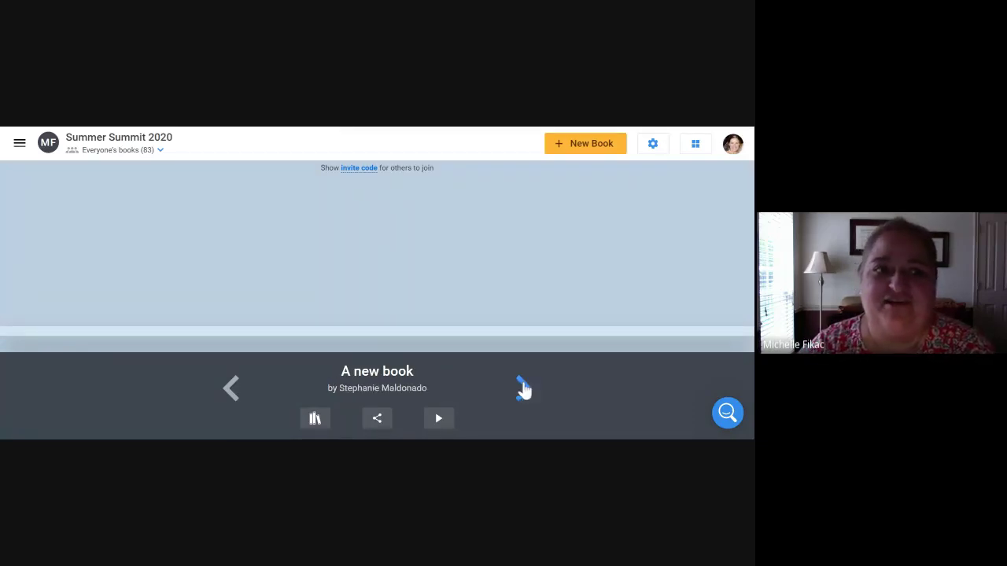
left_click(228, 388)
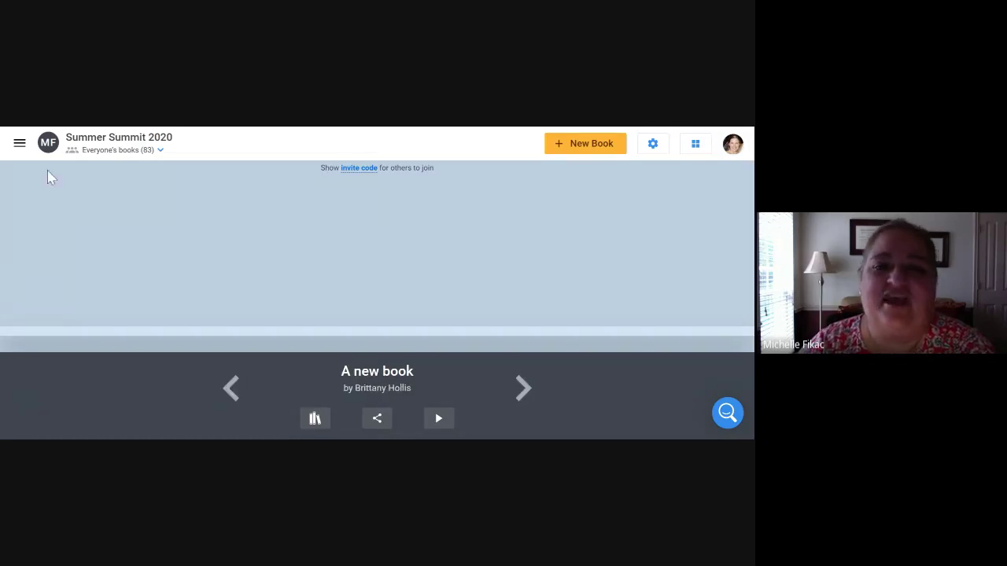
left_click(20, 145)
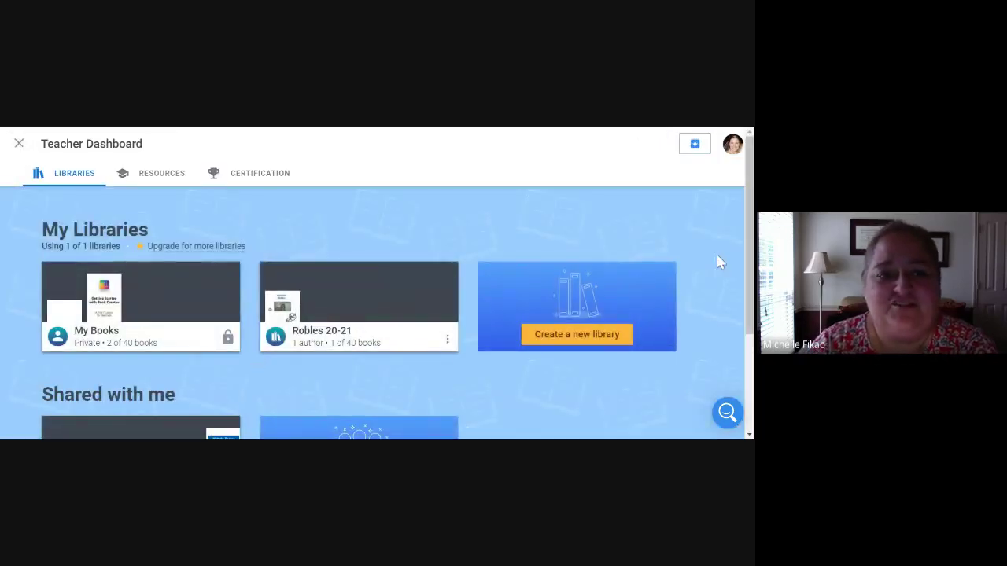
scroll(267, 265, "down", 2)
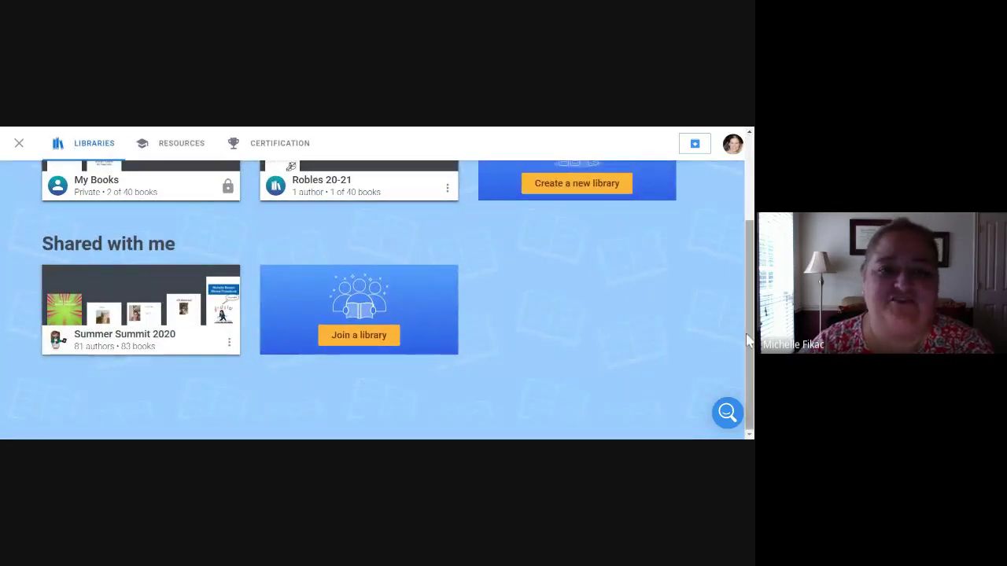
left_click_drag(748, 341, 748, 292)
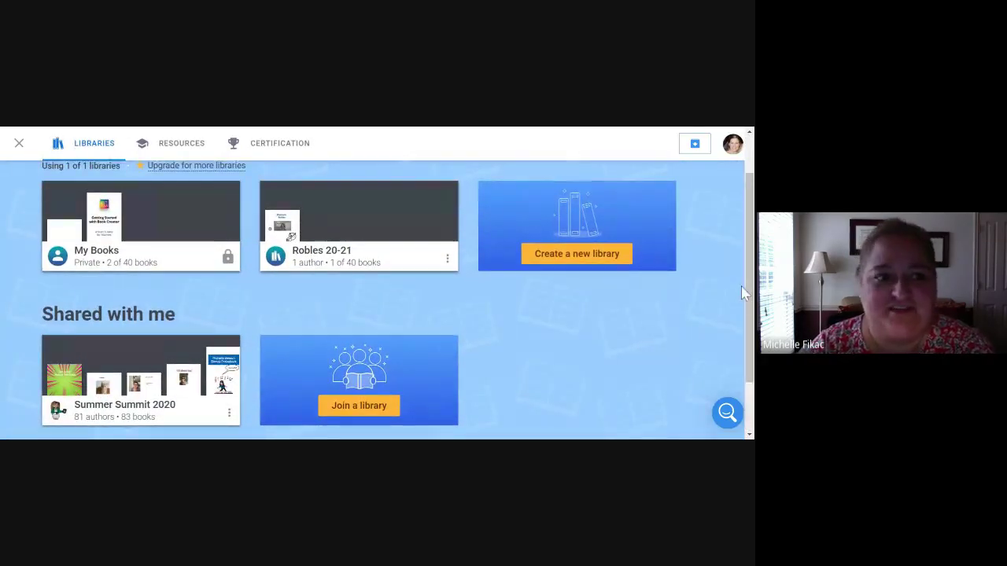